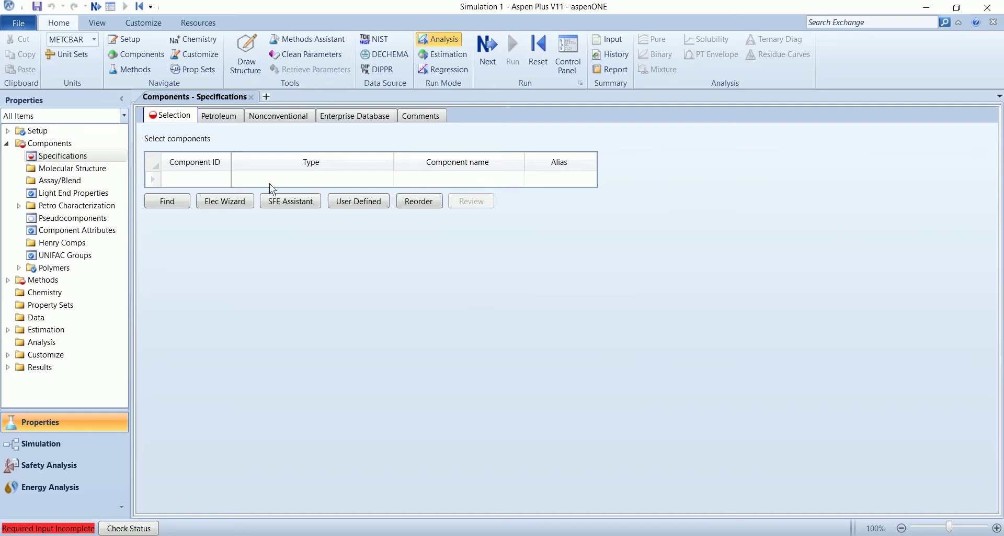
Enter I-BUTANE and N-BUTANE as component IDs, then type ISOPENTANE as the next component name
{"action": "left_click", "coordinate": [212, 180]}
{"action": "left_click", "coordinate": [212, 180]}
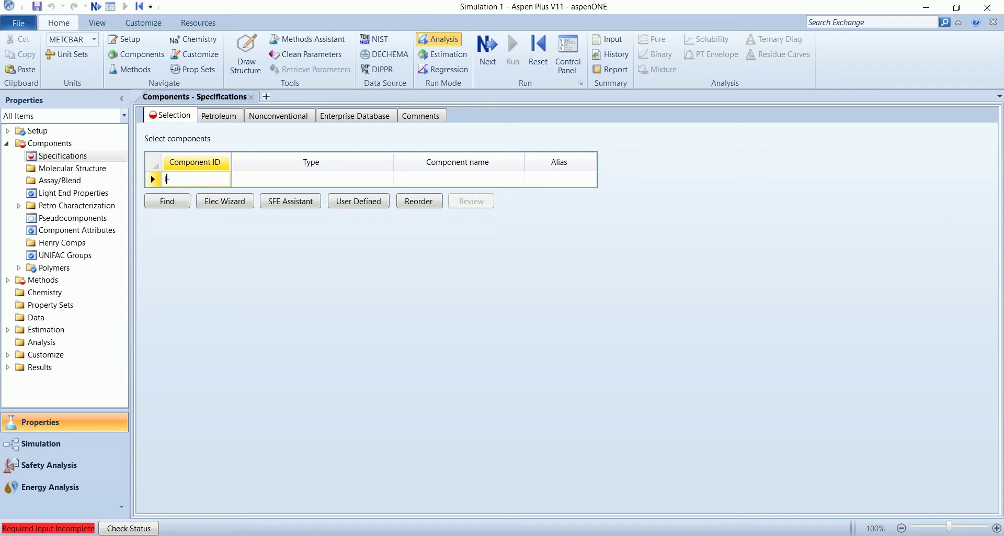
{"action": "type", "text": "I-BUTANE"}
{"action": "key", "text": "Return"}
{"action": "type", "text": "NO"}
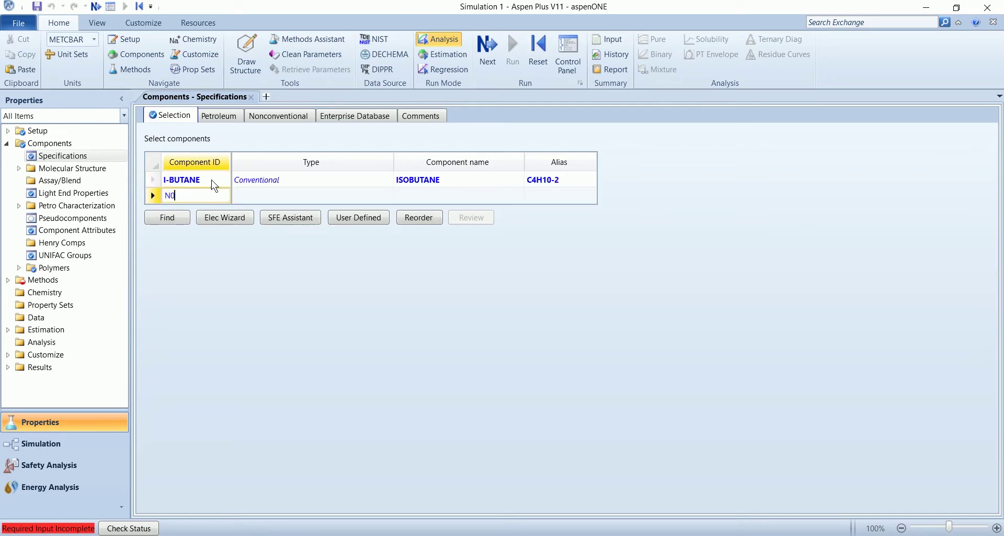
{"action": "key", "text": "BackSpace"}
{"action": "type", "text": "-BUTNAE"}
{"action": "key", "text": "BackSpace"}
{"action": "key", "text": "BackSpace"}
{"action": "key", "text": "BackSpace"}
{"action": "type", "text": "ANE"}
{"action": "key", "text": "Return"}
{"action": "left_click", "coordinate": [417, 216]}
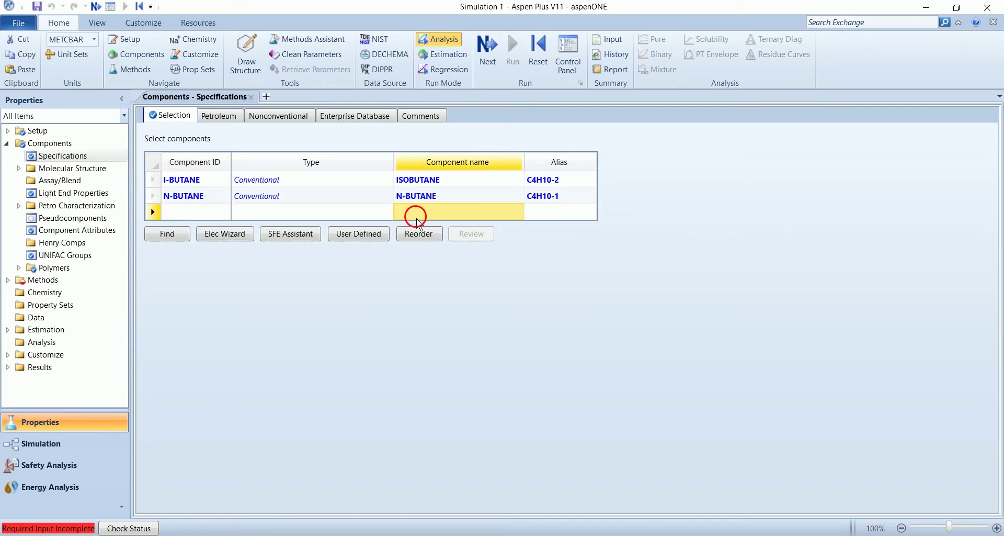
{"action": "type", "text": "ISOPEN"}
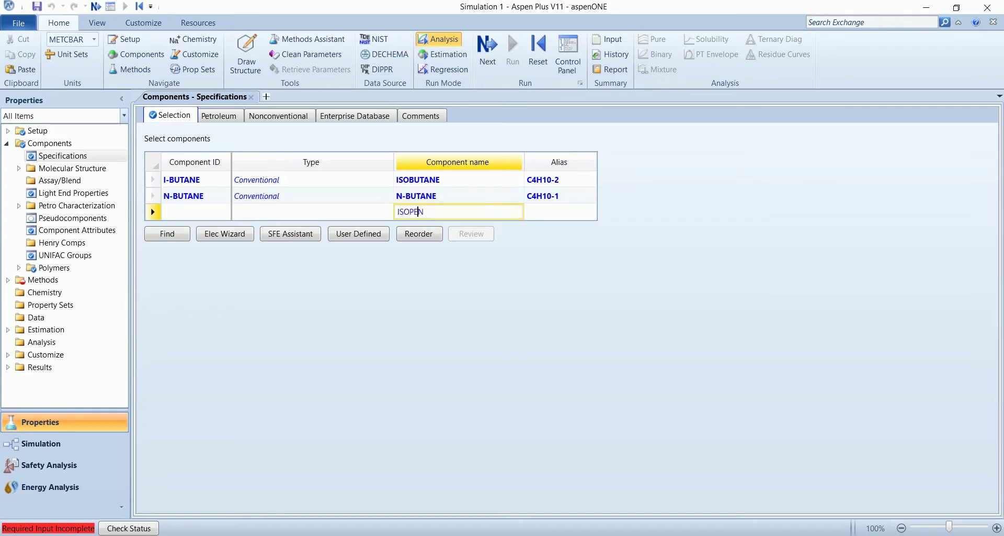
{"action": "type", "text": "TANE"}
Search the databanks for ISOPENTANE and add the 2-METHYL-BUTANE result as a component
{"action": "key", "text": "Return"}
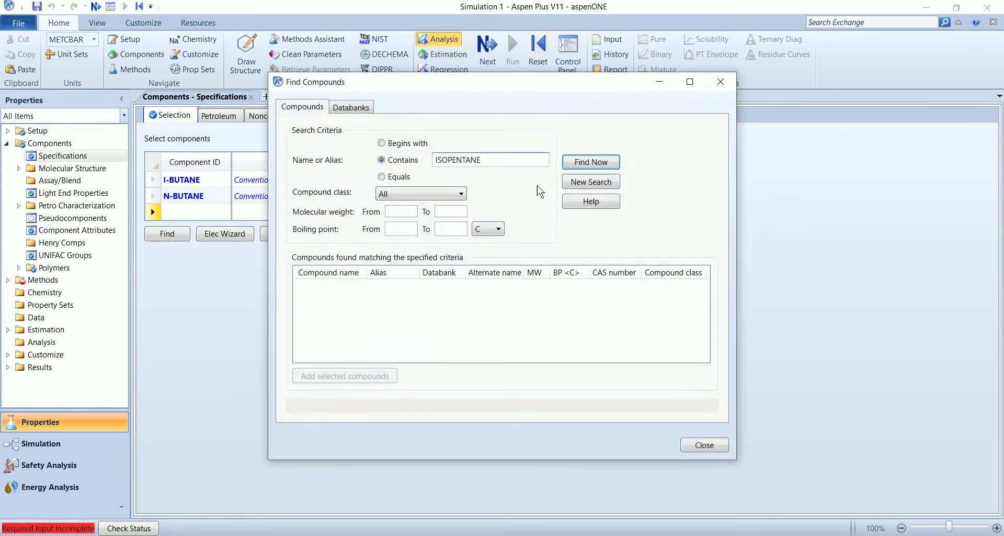
{"action": "left_click", "coordinate": [586, 163]}
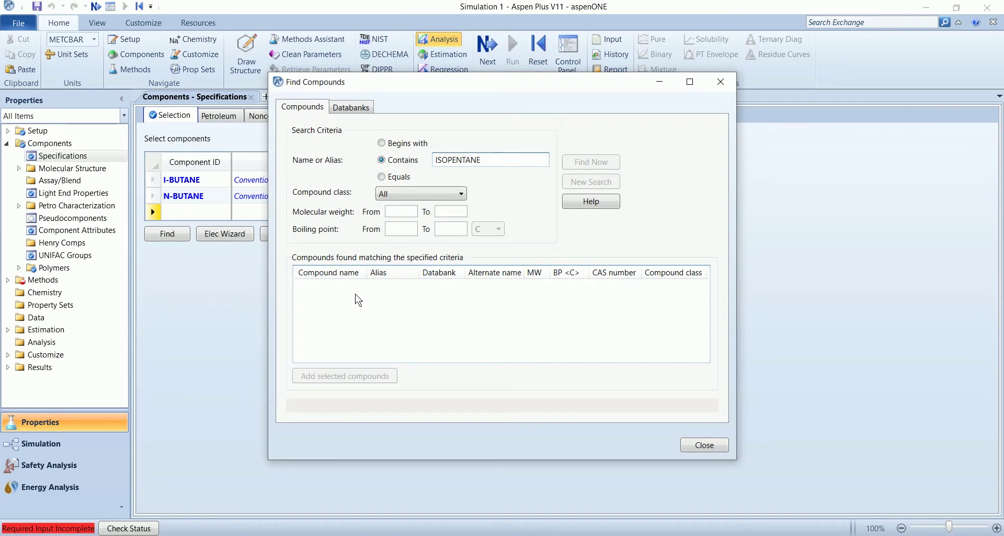
{"action": "left_click", "coordinate": [335, 286]}
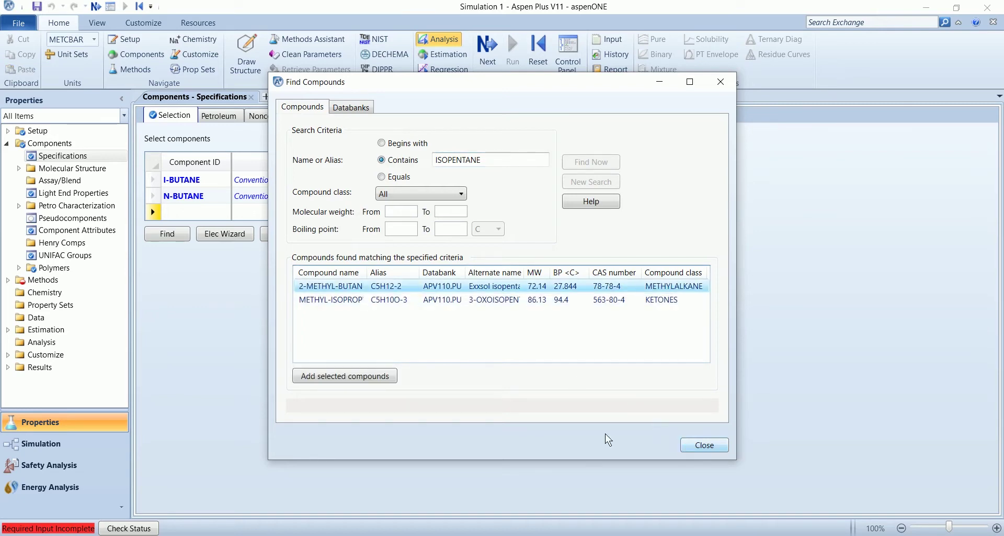
{"action": "left_click", "coordinate": [302, 376]}
Add N-PENTANE to the component list by its component name
{"action": "left_click", "coordinate": [704, 445]}
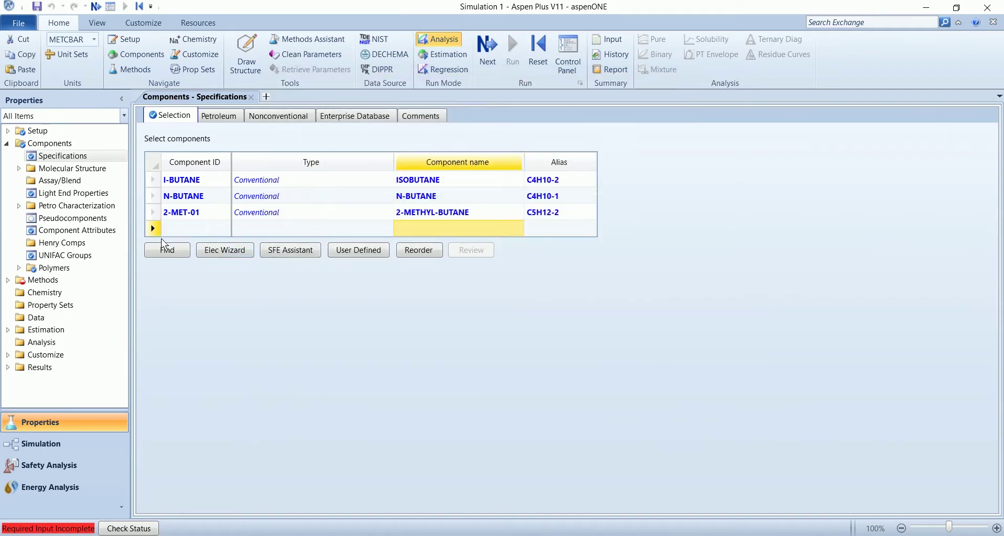
{"action": "left_click", "coordinate": [423, 231]}
{"action": "type", "text": "N-PEM"}
{"action": "key", "text": "BackSpace"}
{"action": "type", "text": "NTANE"}
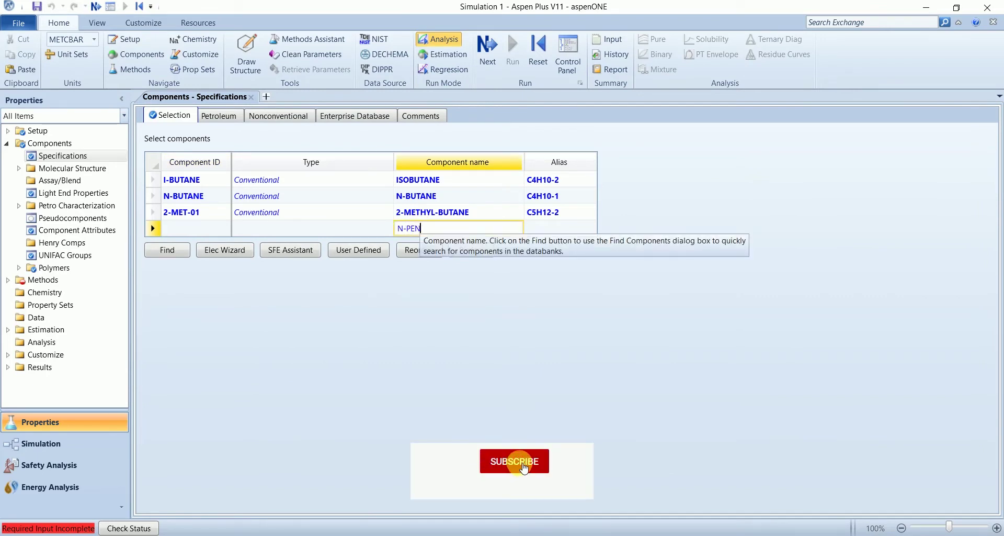
{"action": "key", "text": "Return"}
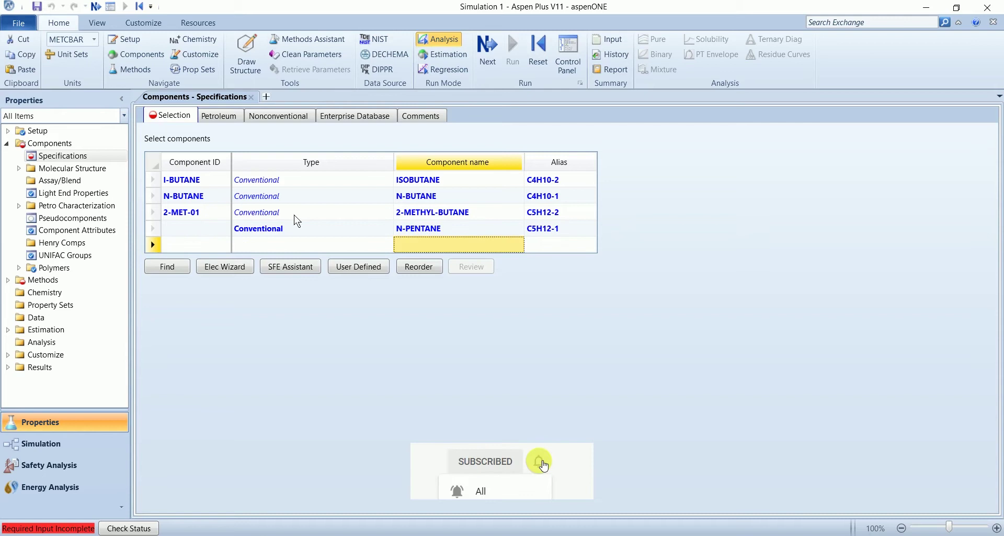
Change the n-pentane component ID to PENTANE and add WATER as a component
{"action": "left_click", "coordinate": [210, 232]}
{"action": "type", "text": "PENTANE"}
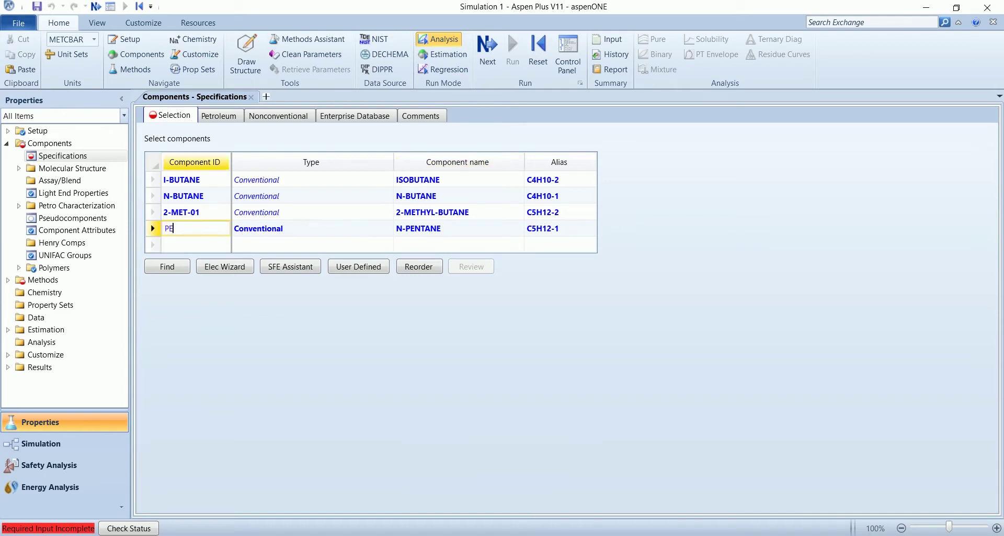
{"action": "key", "text": "Return"}
{"action": "type", "text": "WATER"}
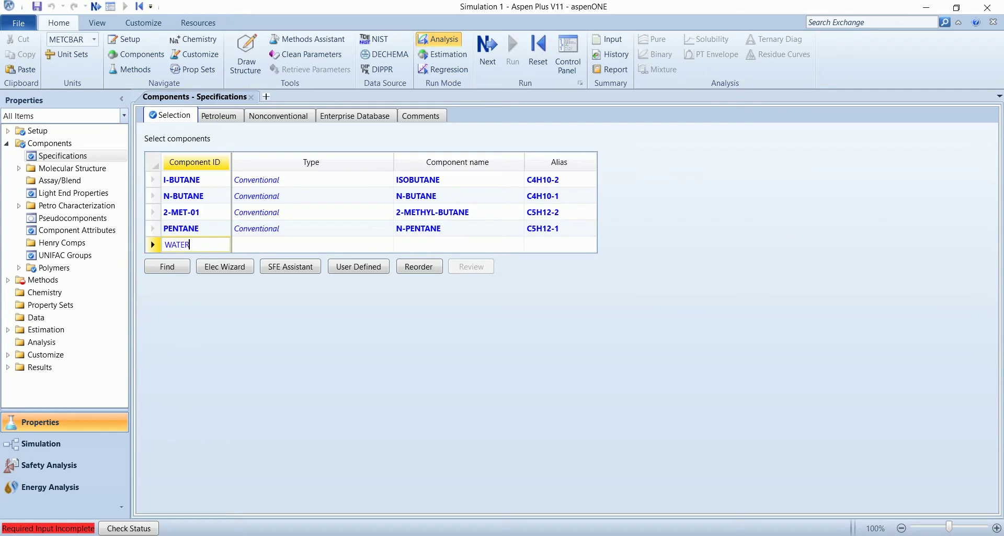
{"action": "key", "text": "Return"}
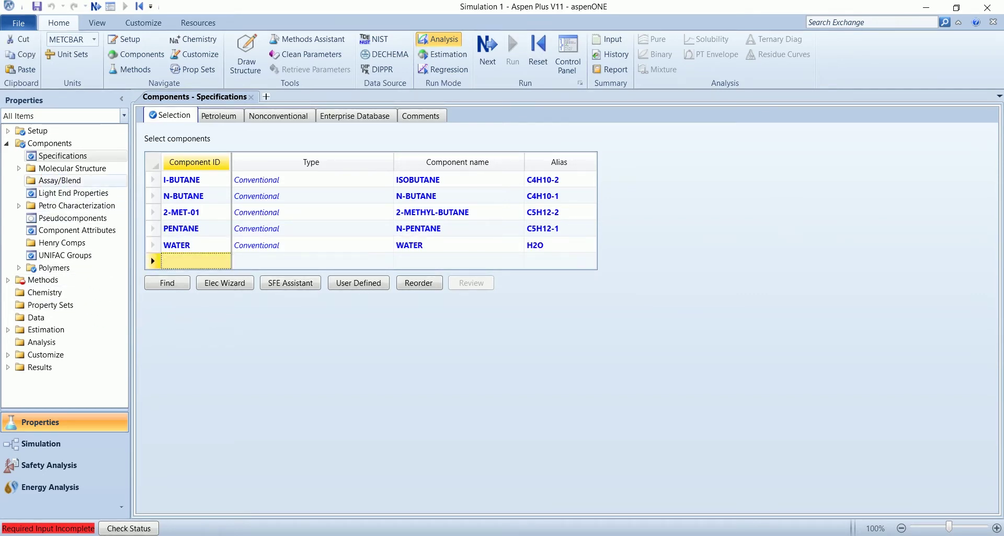
Create a new Assay/Blend entry named AB-1 with type ASSAY
{"action": "left_click", "coordinate": [60, 181]}
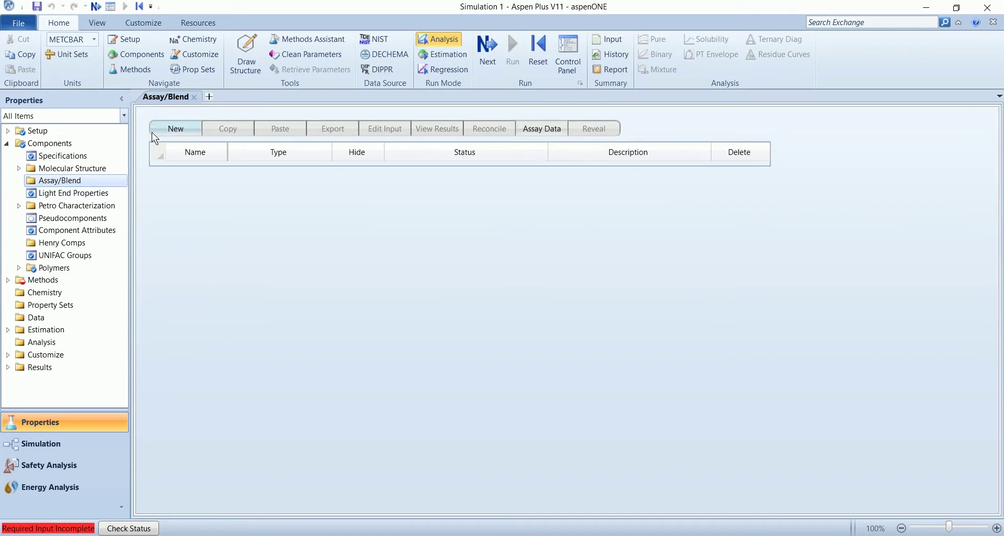
{"action": "left_click", "coordinate": [167, 135]}
{"action": "left_click", "coordinate": [450, 289]}
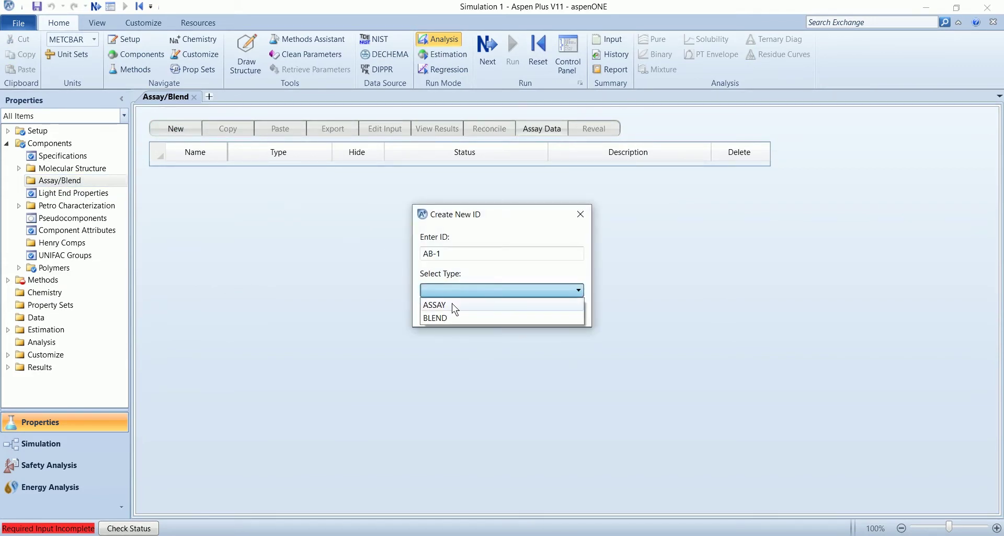
{"action": "left_click", "coordinate": [456, 303]}
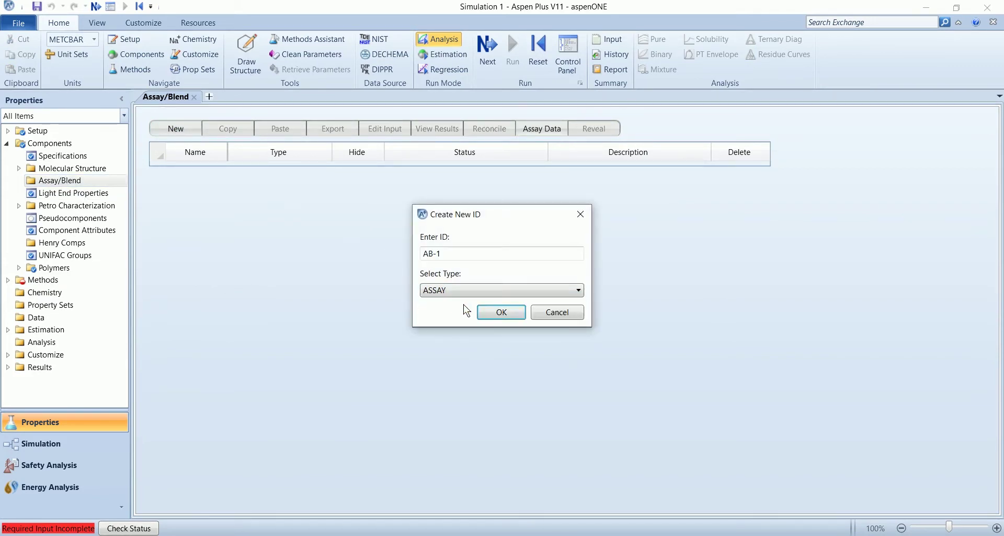
{"action": "left_click", "coordinate": [498, 316]}
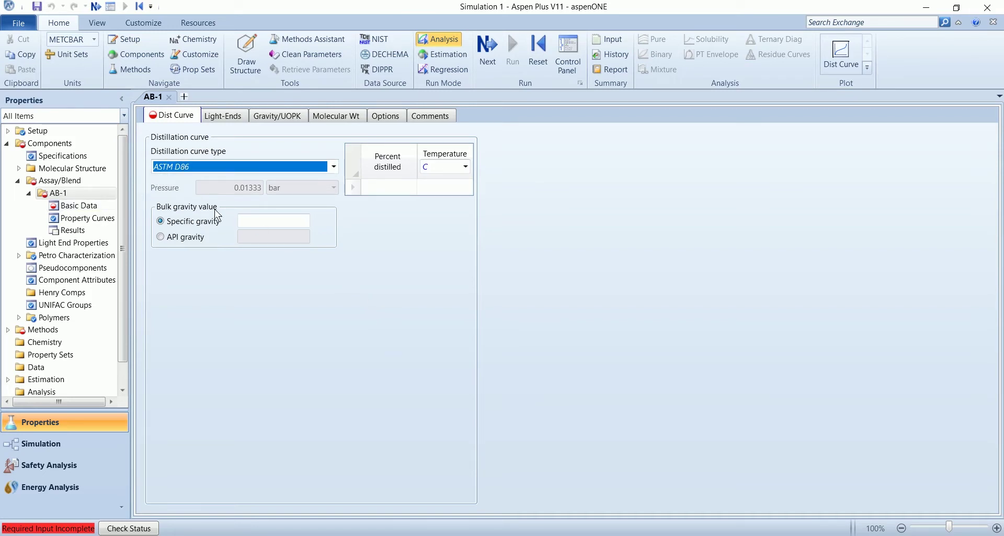
Set the curve type to True boiling point (liquid volume basis) and enter 0, 10, 20, 30, 40 percent distilled
{"action": "left_click", "coordinate": [334, 167]}
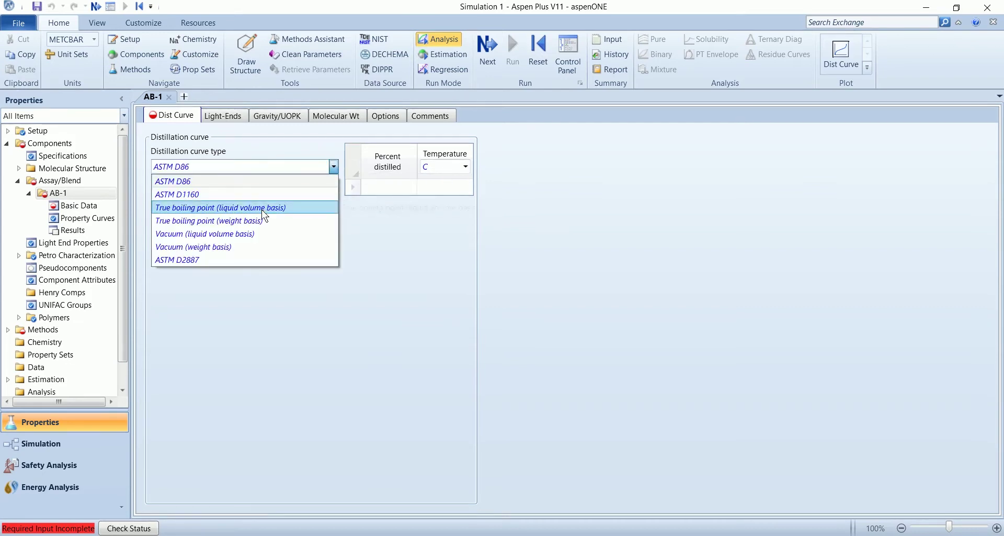
{"action": "left_click", "coordinate": [216, 211]}
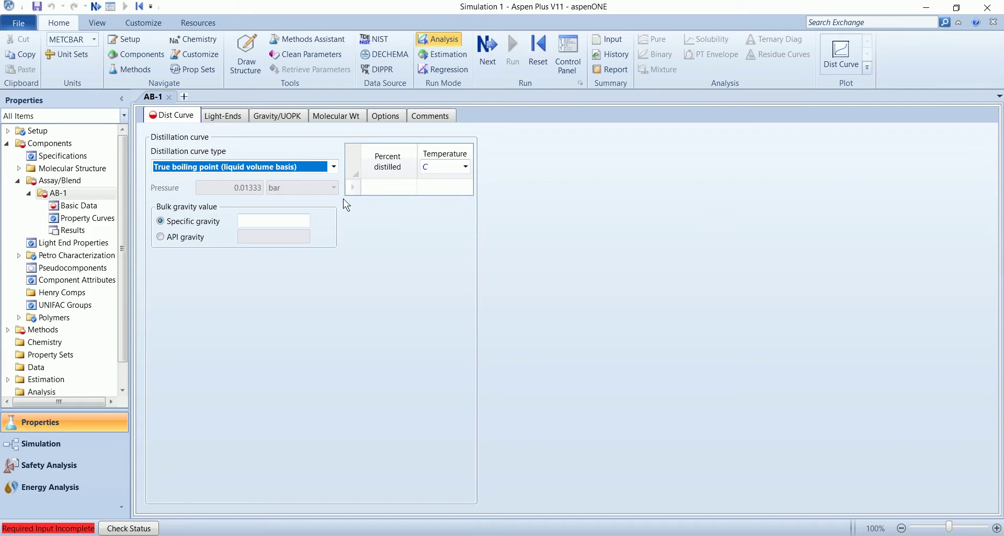
{"action": "left_click", "coordinate": [393, 193]}
{"action": "type", "text": "0"}
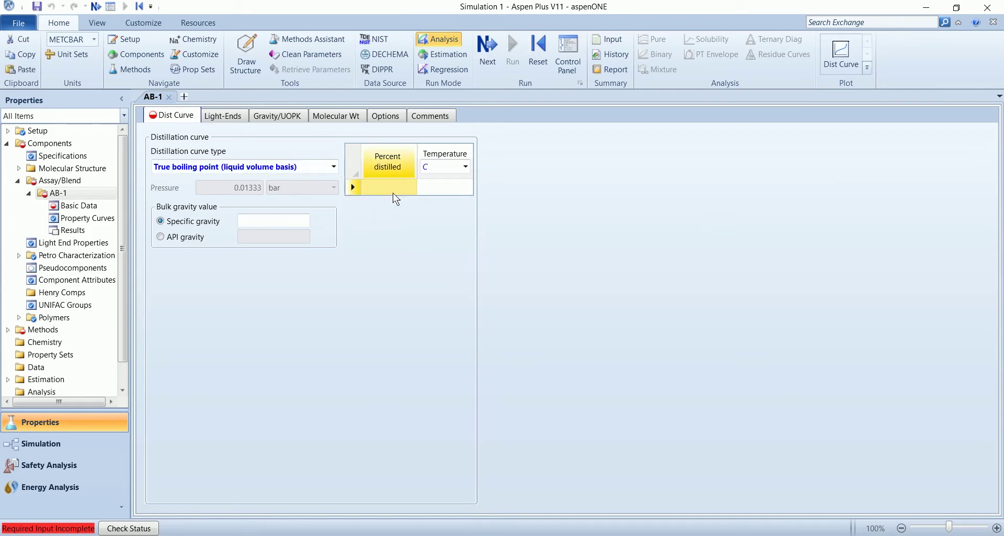
{"action": "key", "text": "Return"}
{"action": "type", "text": "10"}
{"action": "key", "text": "Return"}
{"action": "type", "text": "20"}
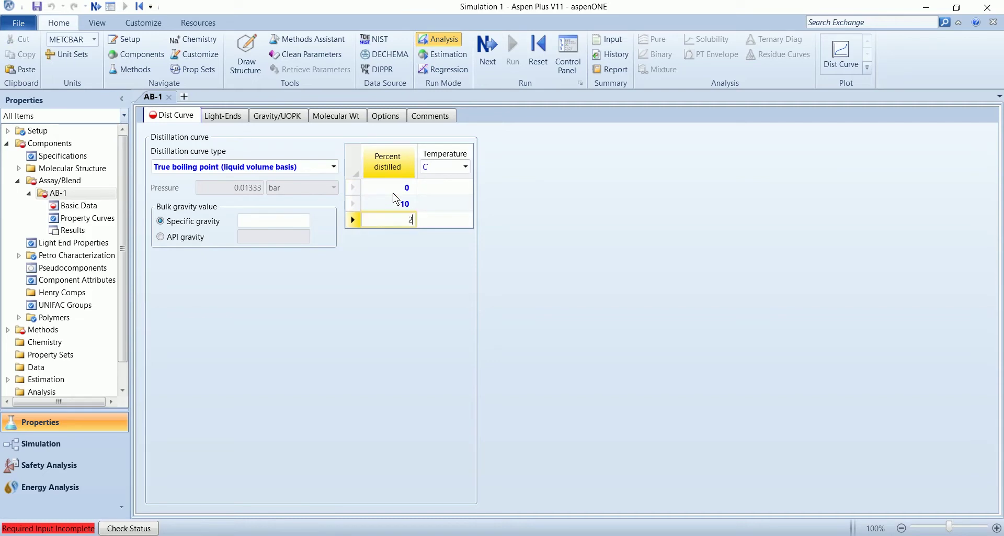
{"action": "key", "text": "Return"}
{"action": "type", "text": "30"}
{"action": "key", "text": "Return"}
{"action": "type", "text": "40"}
{"action": "key", "text": "Return"}
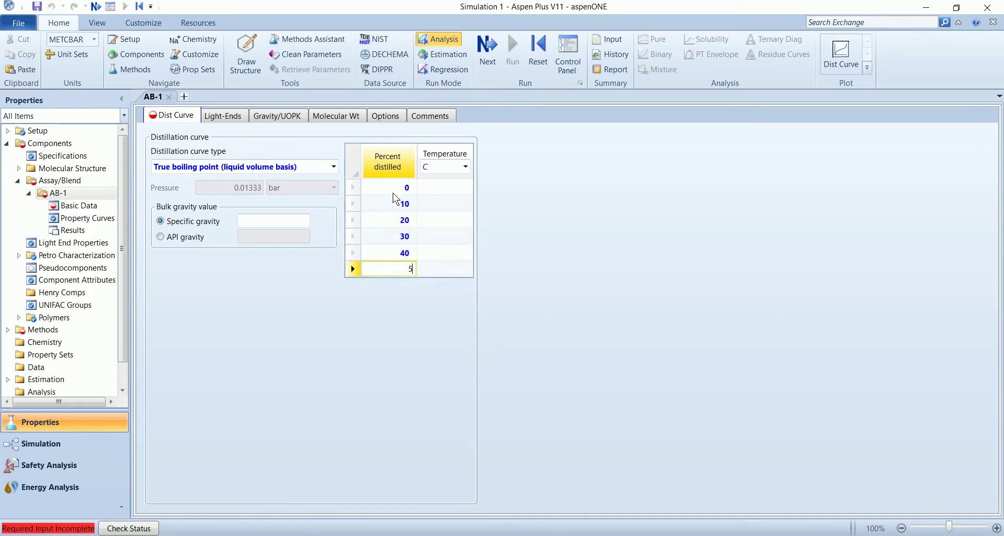
Enter the remaining percent distilled points 50, 60, 70, 80, 90 and 98
{"action": "type", "text": "50"}
{"action": "key", "text": "Return"}
{"action": "type", "text": "60"}
{"action": "key", "text": "Return"}
{"action": "type", "text": "70"}
{"action": "key", "text": "Return"}
{"action": "type", "text": "80"}
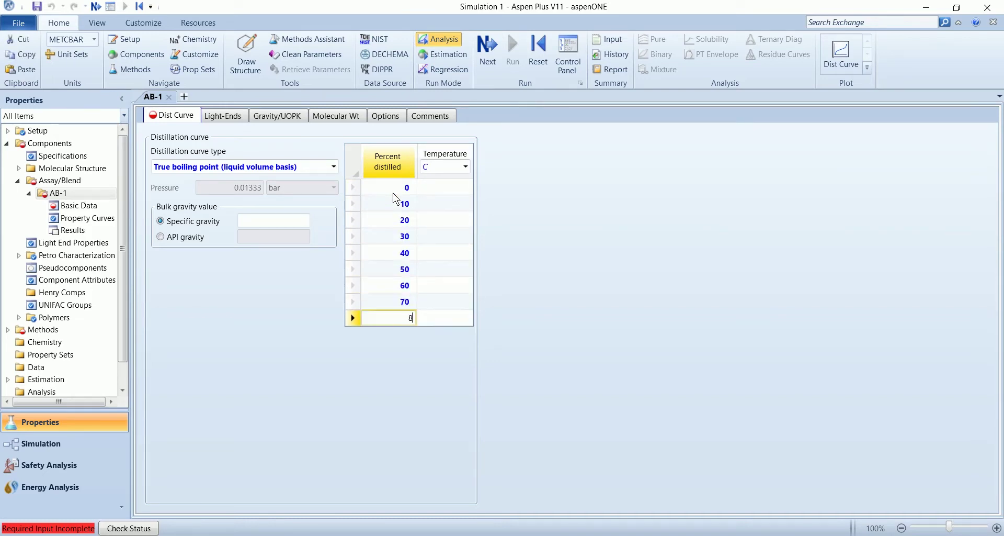
{"action": "key", "text": "Return"}
{"action": "type", "text": "8"}
{"action": "key", "text": "BackSpace"}
{"action": "type", "text": "90"}
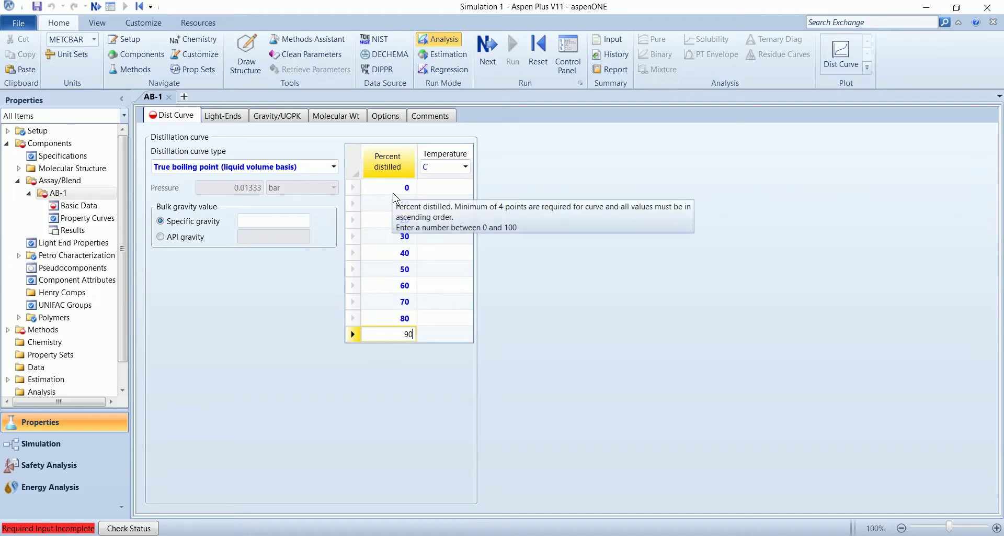
{"action": "key", "text": "Return"}
{"action": "type", "text": "98"}
{"action": "key", "text": "Return"}
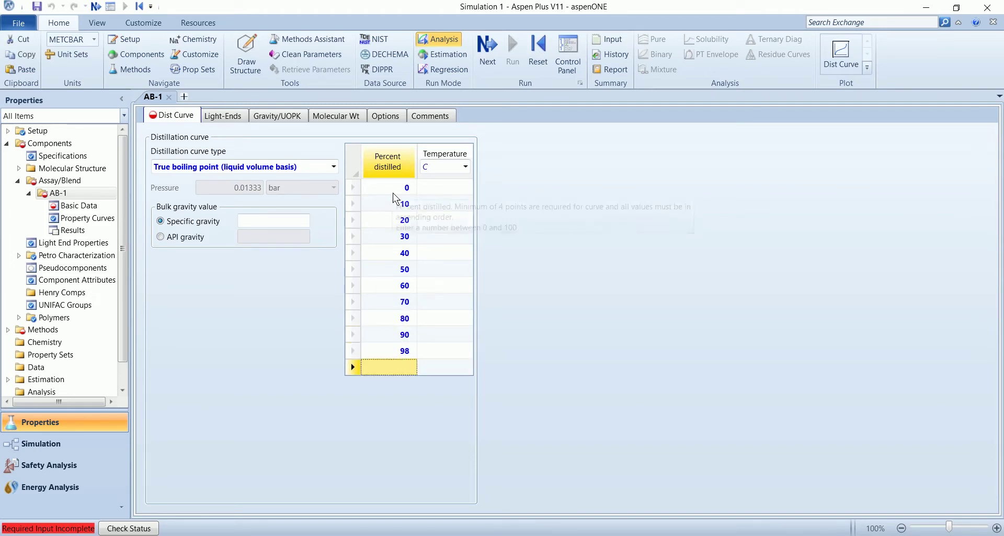
Switch curve temperatures to °F and enter 80, 255, 349, 430 for 0–30% distilled
{"action": "left_click", "coordinate": [463, 187]}
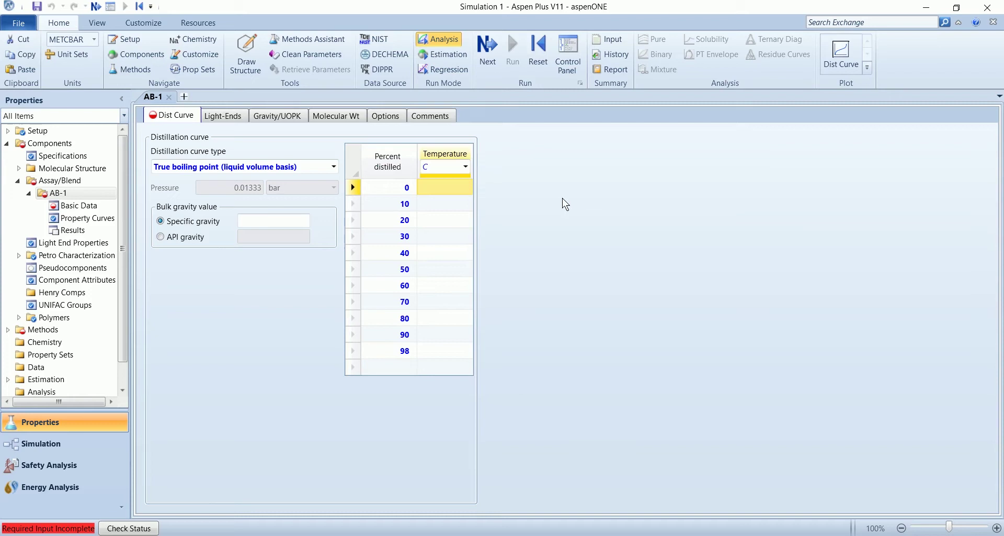
{"action": "left_click", "coordinate": [465, 166]}
{"action": "left_click", "coordinate": [454, 195]}
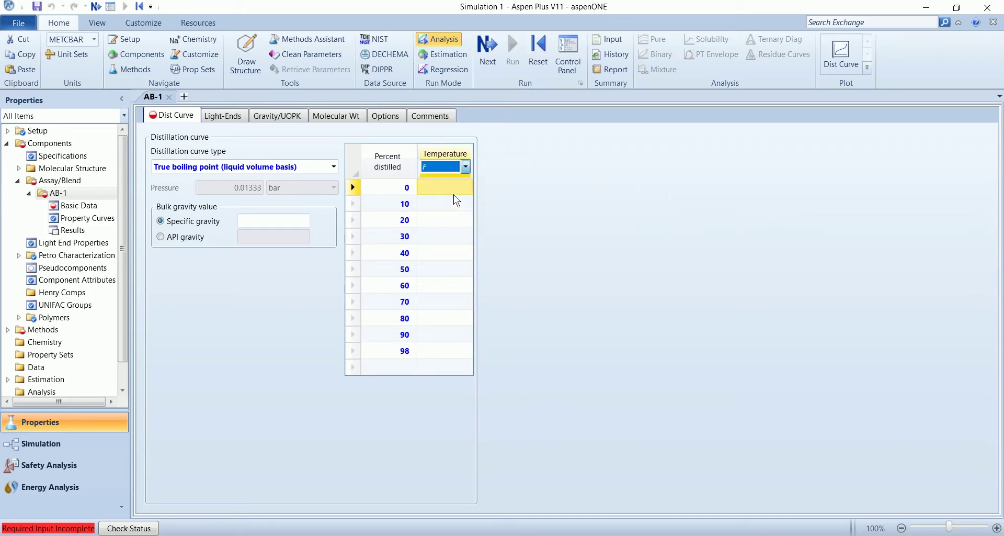
{"action": "type", "text": "80"}
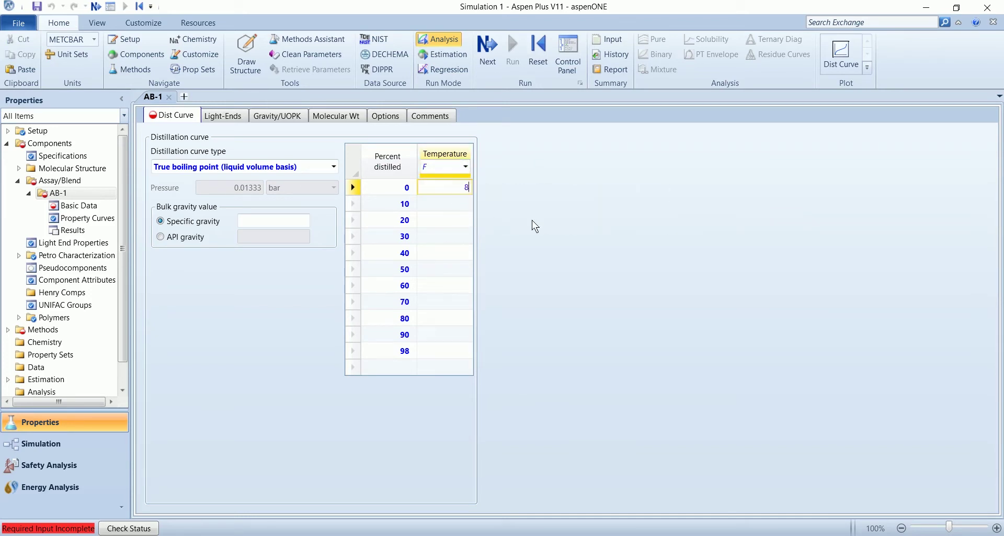
{"action": "key", "text": "Return"}
{"action": "type", "text": "225"}
{"action": "key", "text": "Return"}
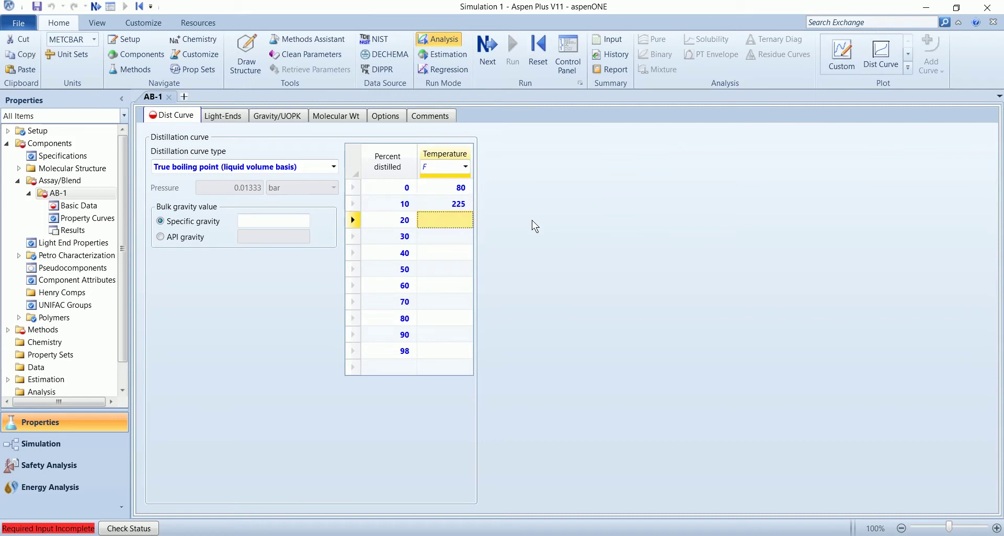
{"action": "key", "text": "Up"}
{"action": "type", "text": "255"}
{"action": "key", "text": "Return"}
{"action": "type", "text": "349"}
{"action": "key", "text": "Return"}
{"action": "type", "text": "4"}
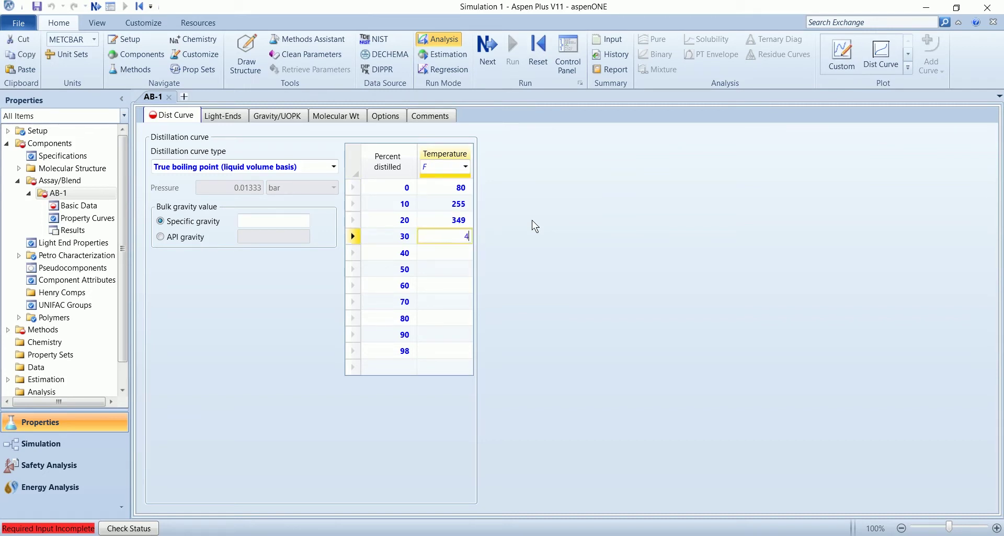
{"action": "type", "text": "30"}
{"action": "key", "text": "Return"}
Enter 527, 635, 751, 915, 1095, 1277, 1410 °F for 40–98% distilled
{"action": "type", "text": "527"}
{"action": "key", "text": "Return"}
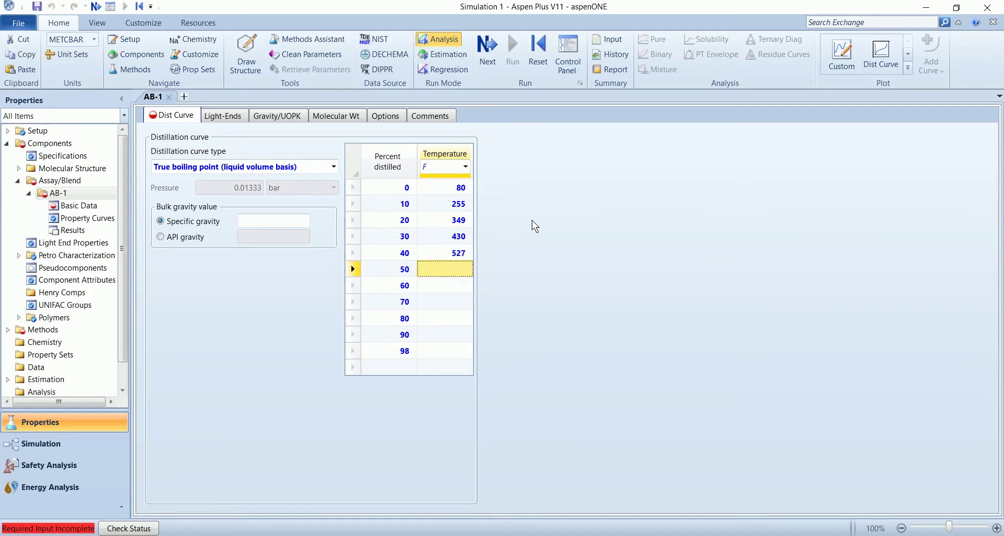
{"action": "type", "text": "635"}
{"action": "key", "text": "Return"}
{"action": "type", "text": "75"}
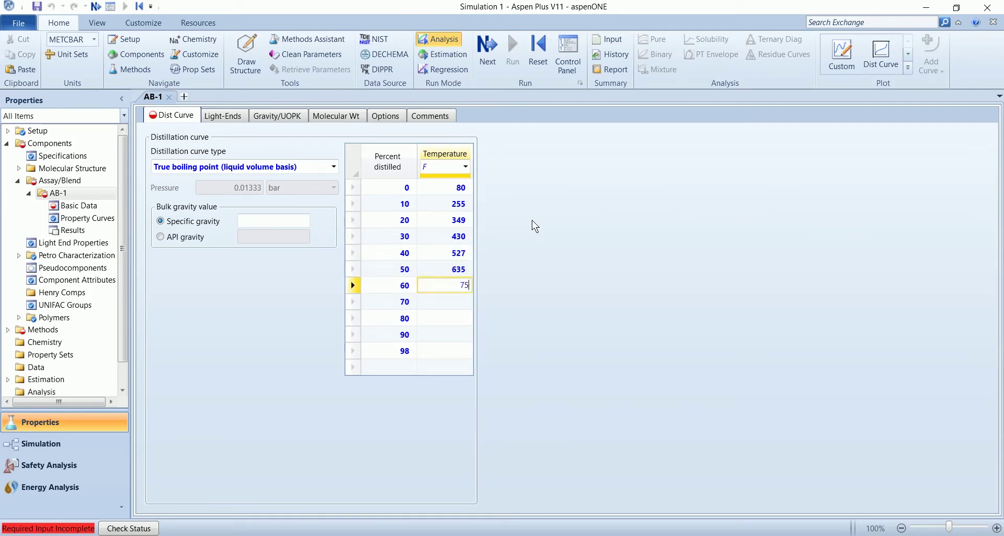
{"action": "type", "text": "1"}
{"action": "key", "text": "Return"}
{"action": "type", "text": "915"}
{"action": "key", "text": "Return"}
{"action": "type", "text": "10"}
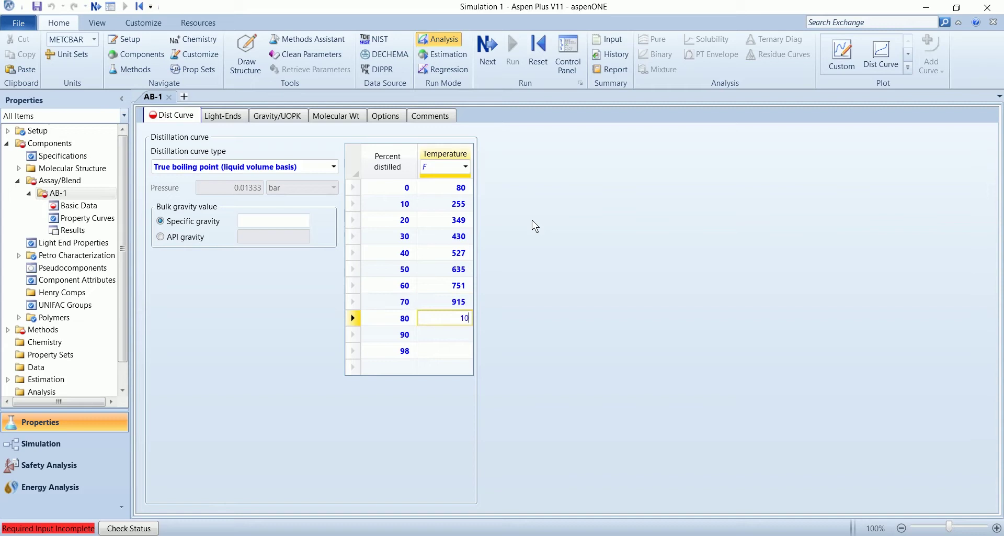
{"action": "type", "text": "95"}
{"action": "key", "text": "Return"}
{"action": "type", "text": "127"}
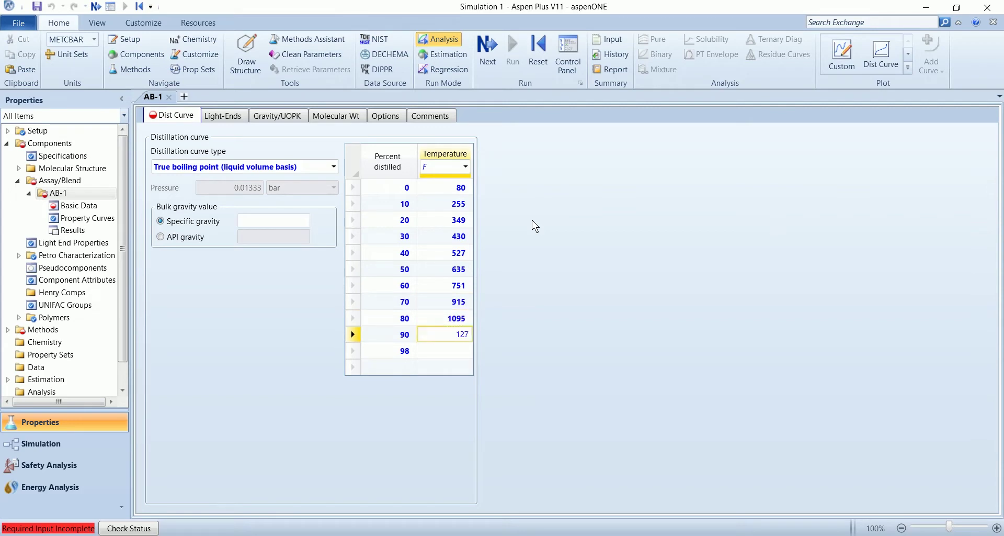
{"action": "type", "text": "7"}
{"action": "key", "text": "Return"}
{"action": "type", "text": "1410"}
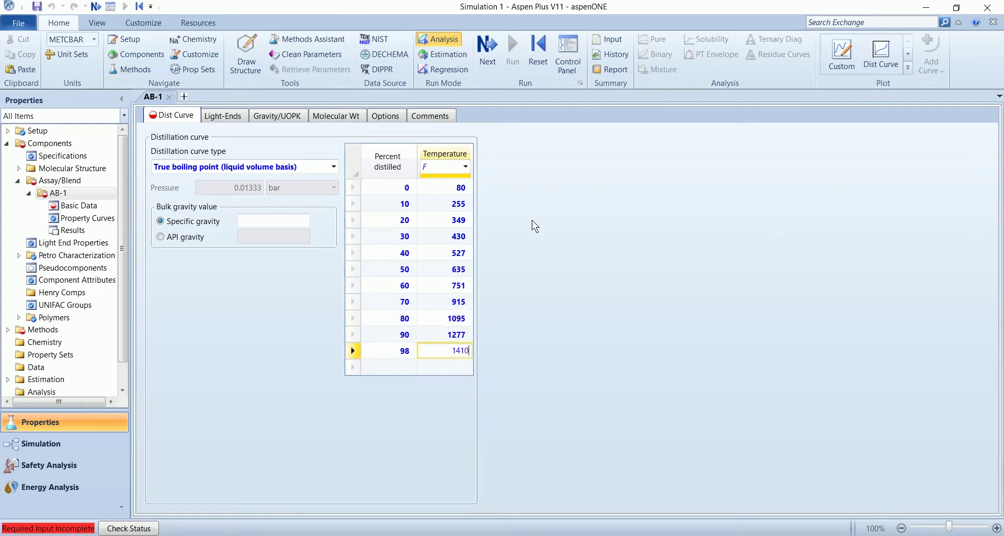
{"action": "key", "text": "Return"}
Choose API gravity as the bulk gravity type and set it to 48.75
{"action": "left_click", "coordinate": [187, 242]}
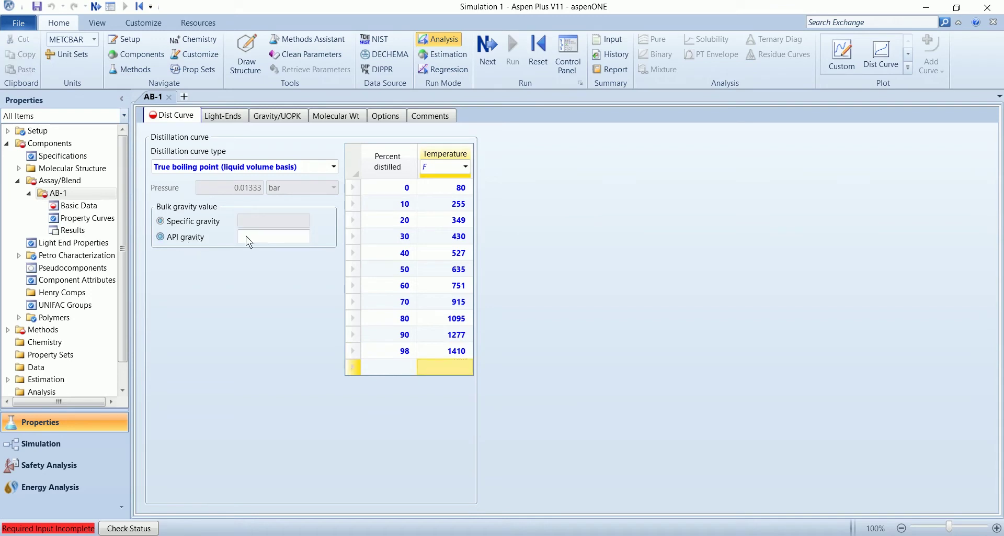
{"action": "left_click", "coordinate": [268, 238]}
{"action": "type", "text": "48.75"}
{"action": "key", "text": "Return"}
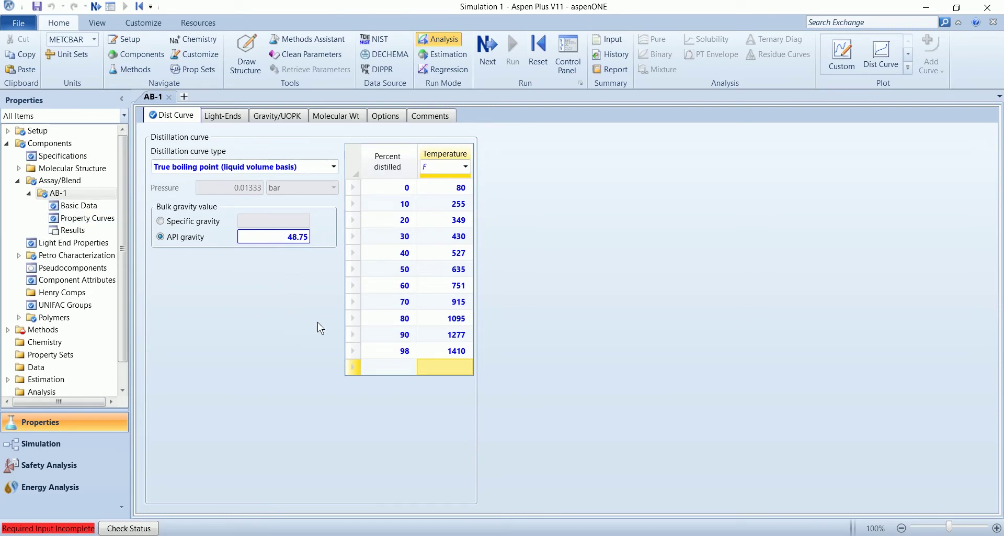
On the Light-Ends tab, choose I-BUTANE, N-BUTANE, 2-MET-01 and PENTANE for the four component rows
{"action": "left_click", "coordinate": [218, 119]}
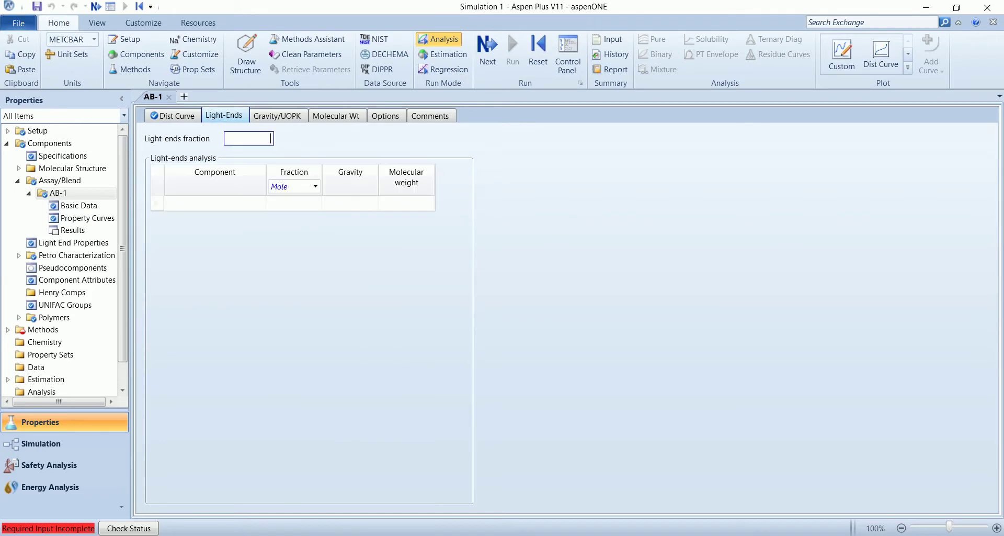
{"action": "left_click", "coordinate": [260, 204]}
{"action": "left_click", "coordinate": [262, 204]}
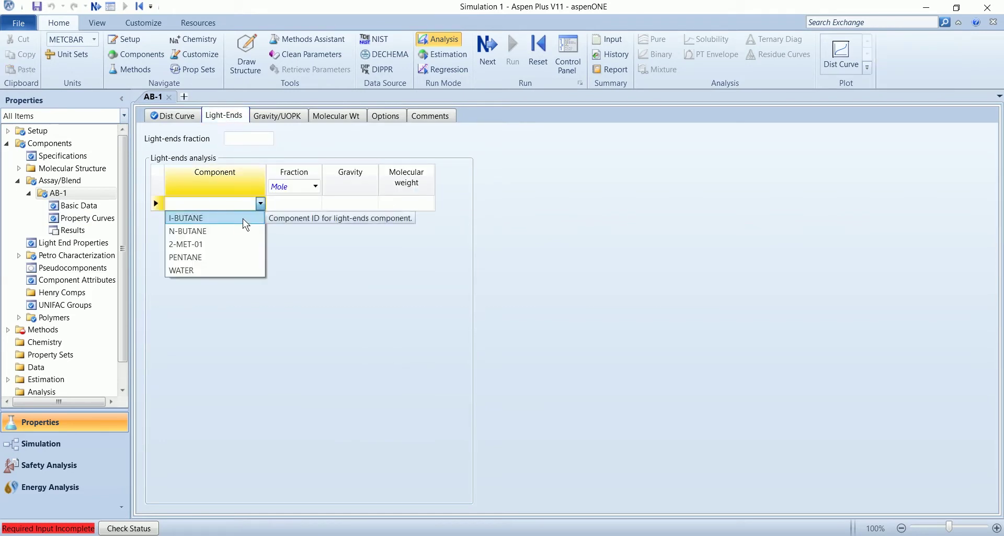
{"action": "left_click", "coordinate": [243, 218]}
{"action": "left_click", "coordinate": [256, 219]}
{"action": "left_click", "coordinate": [242, 244]}
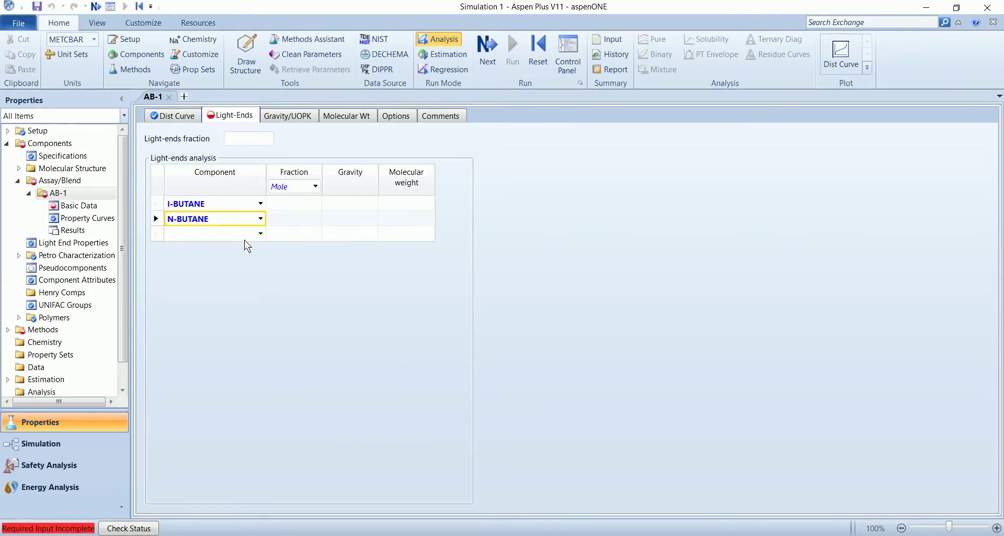
{"action": "left_click", "coordinate": [262, 234]}
{"action": "left_click", "coordinate": [225, 273]}
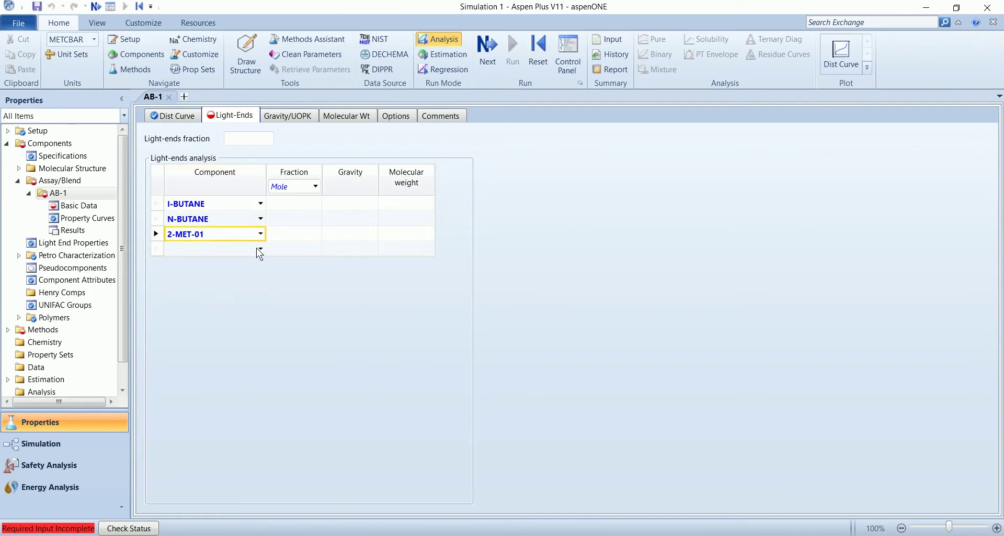
{"action": "left_click", "coordinate": [259, 248]}
{"action": "left_click", "coordinate": [230, 302]}
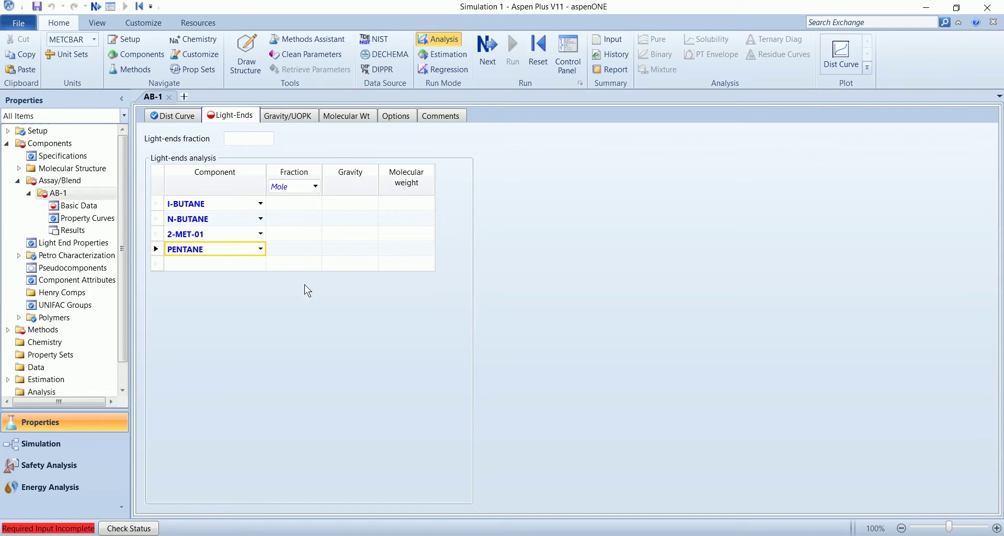
Set light-ends fraction 0.05, then fractions 0.19, 0.11, 0.37, 0.46 for I-BUTANE through PENTANE
{"action": "left_click", "coordinate": [243, 140]}
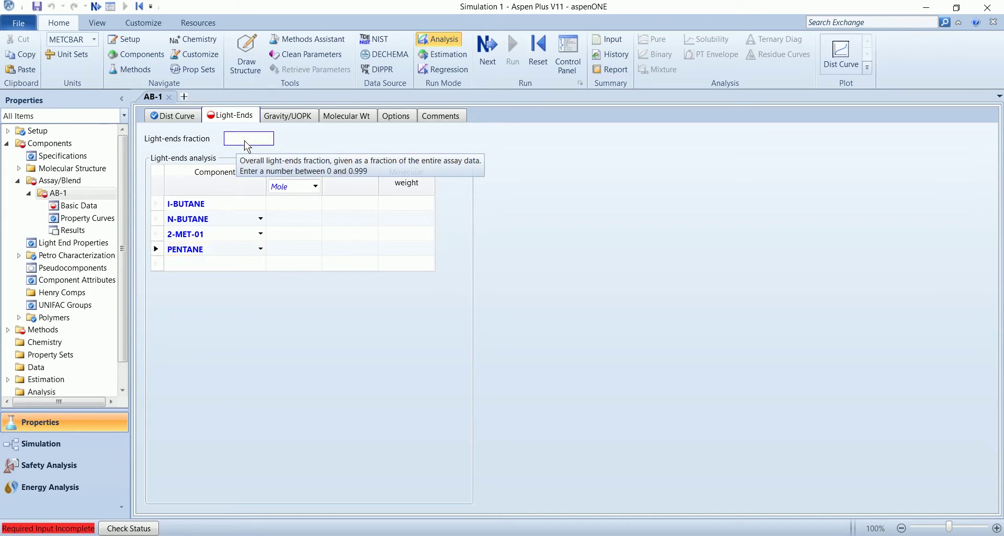
{"action": "type", "text": "0.05"}
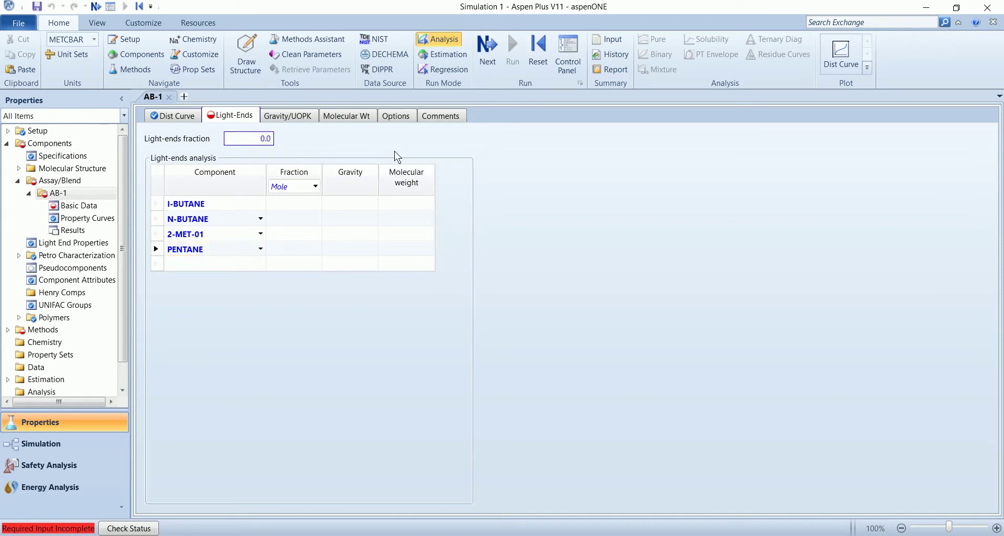
{"action": "left_click", "coordinate": [311, 207]}
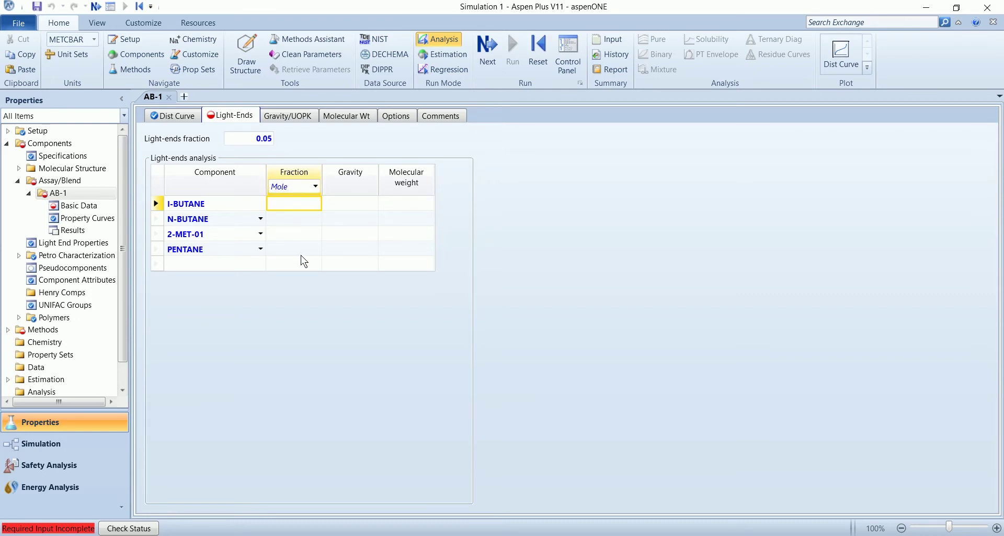
{"action": "type", "text": "0.19"}
{"action": "key", "text": "Return"}
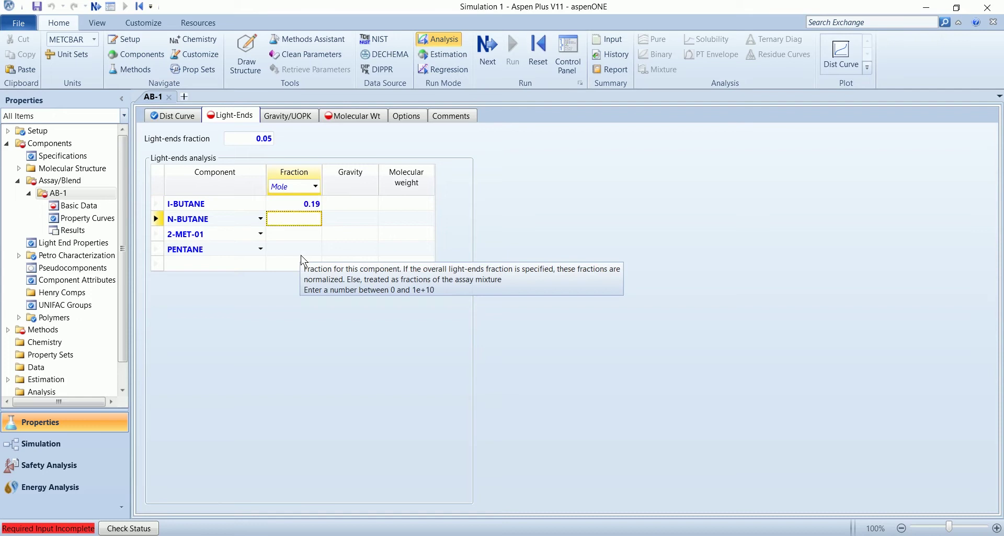
{"action": "type", "text": "0.11"}
{"action": "key", "text": "Return"}
{"action": "type", "text": "0.3"}
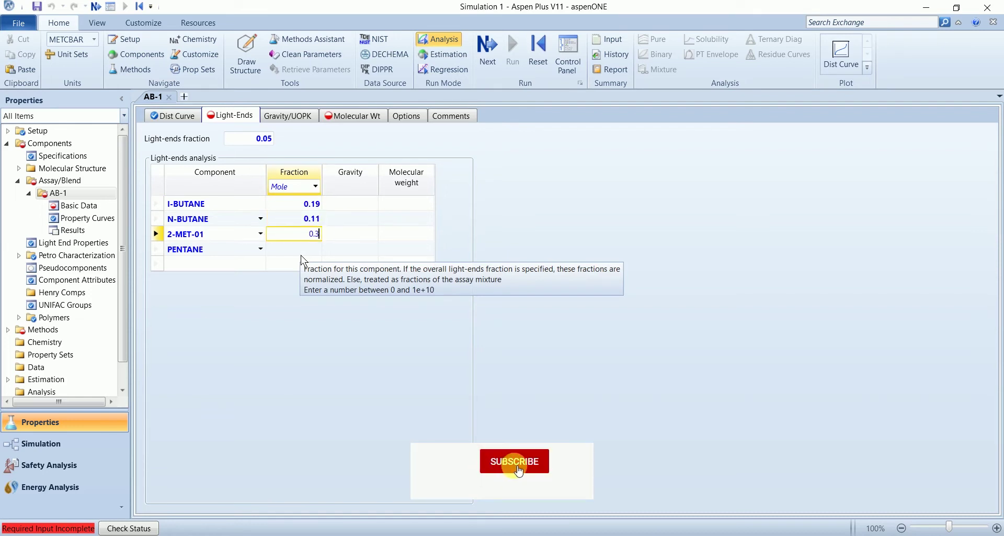
{"action": "type", "text": "7"}
{"action": "key", "text": "Return"}
{"action": "type", "text": "0.46"}
{"action": "key", "text": "Return"}
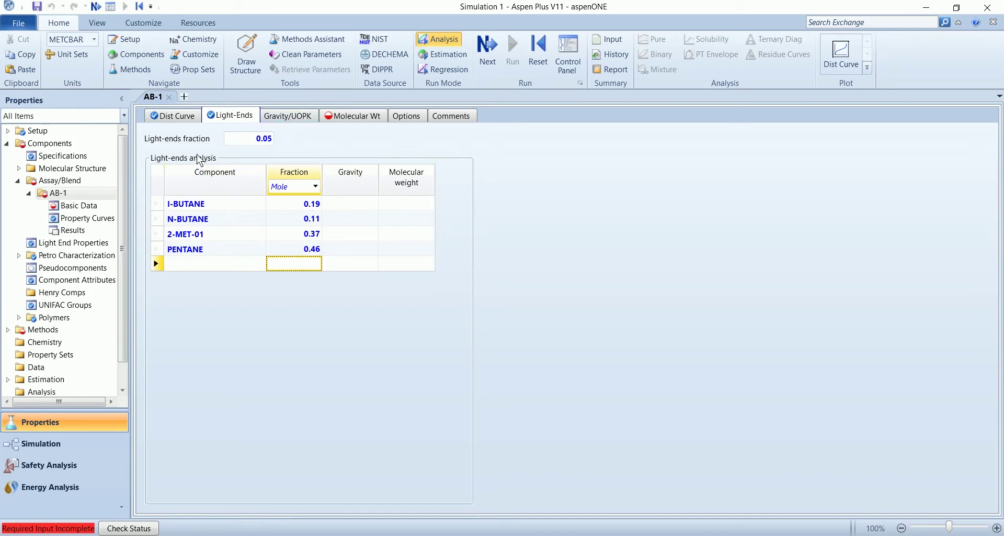
Set assay AB-1's bulk molecular weight to 300
{"action": "left_click", "coordinate": [350, 117]}
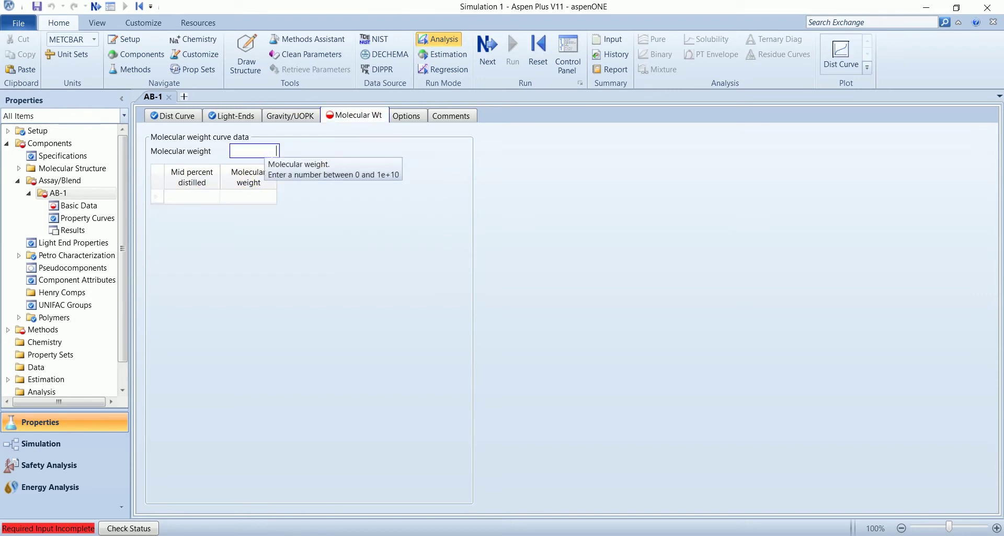
{"action": "type", "text": "300"}
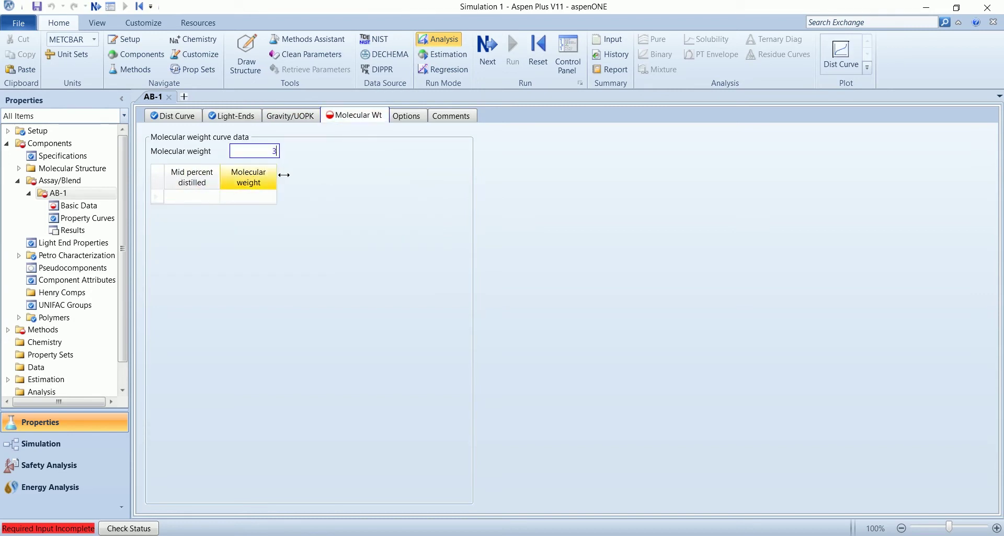
{"action": "key", "text": "Return"}
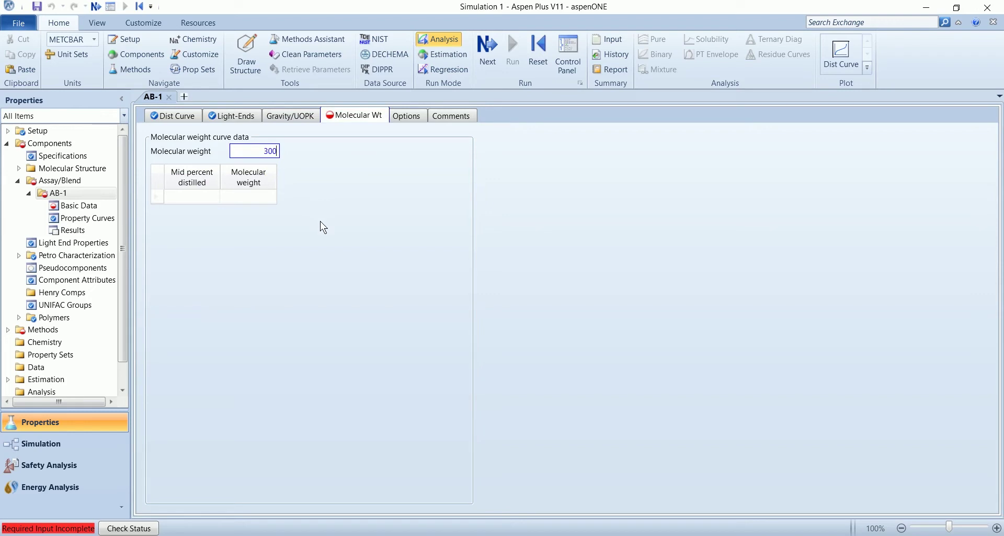
{"action": "key", "text": "Return"}
Enter mid percent distilled points 0, 10, 20, 30, 40, 50, 60, 70, 80, 90 and 98
{"action": "left_click", "coordinate": [186, 200]}
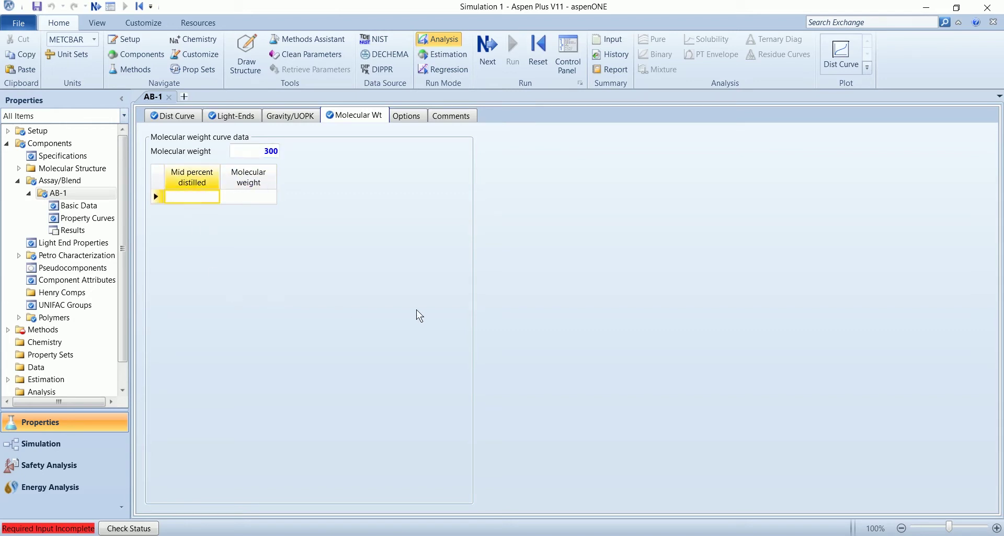
{"action": "type", "text": "0"}
{"action": "key", "text": "Return"}
{"action": "type", "text": "10"}
{"action": "key", "text": "Return"}
{"action": "type", "text": "20"}
{"action": "key", "text": "Return"}
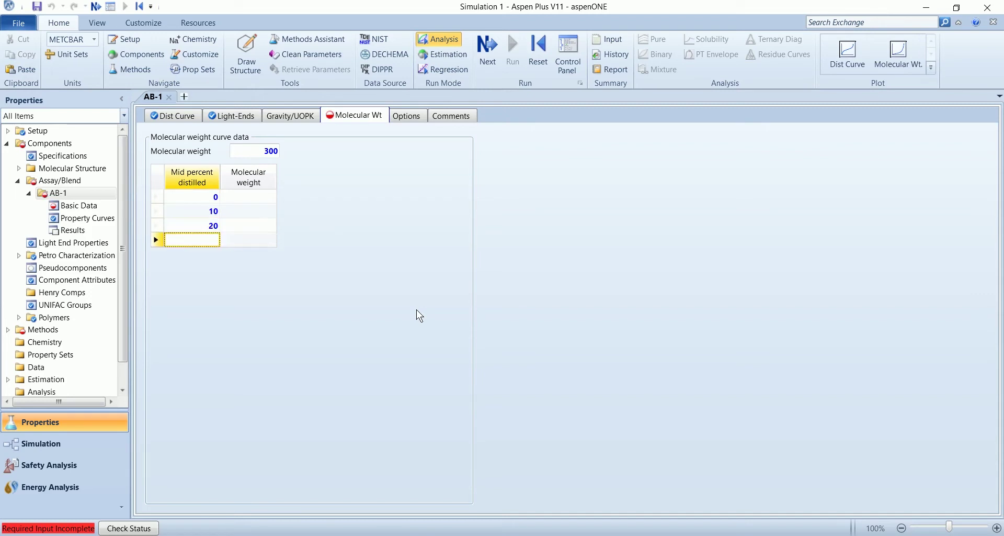
{"action": "type", "text": "30"}
{"action": "key", "text": "Return"}
{"action": "type", "text": "40"}
{"action": "key", "text": "Return"}
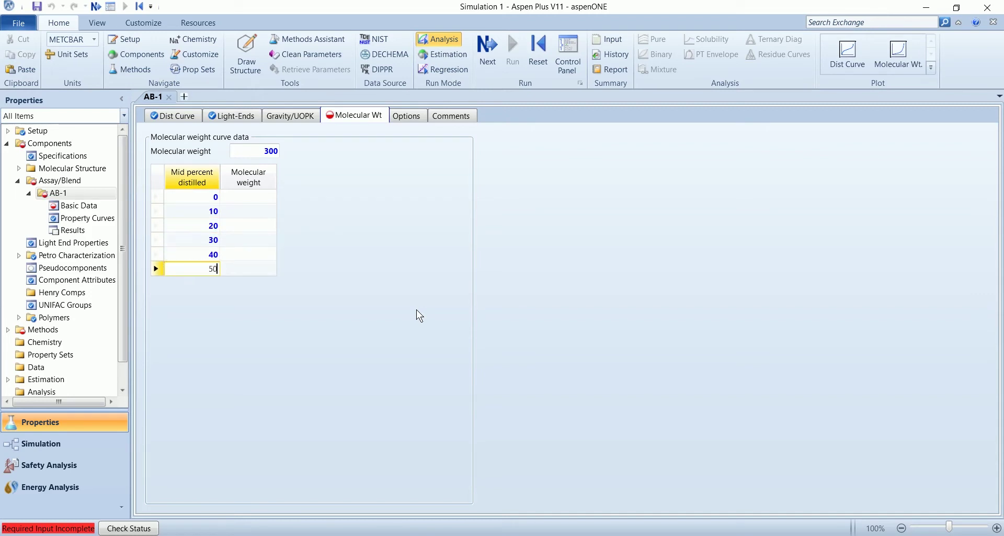
{"action": "key", "text": "Return"}
{"action": "type", "text": "60"}
{"action": "key", "text": "Return"}
{"action": "type", "text": "70"}
{"action": "key", "text": "Return"}
{"action": "type", "text": "8"}
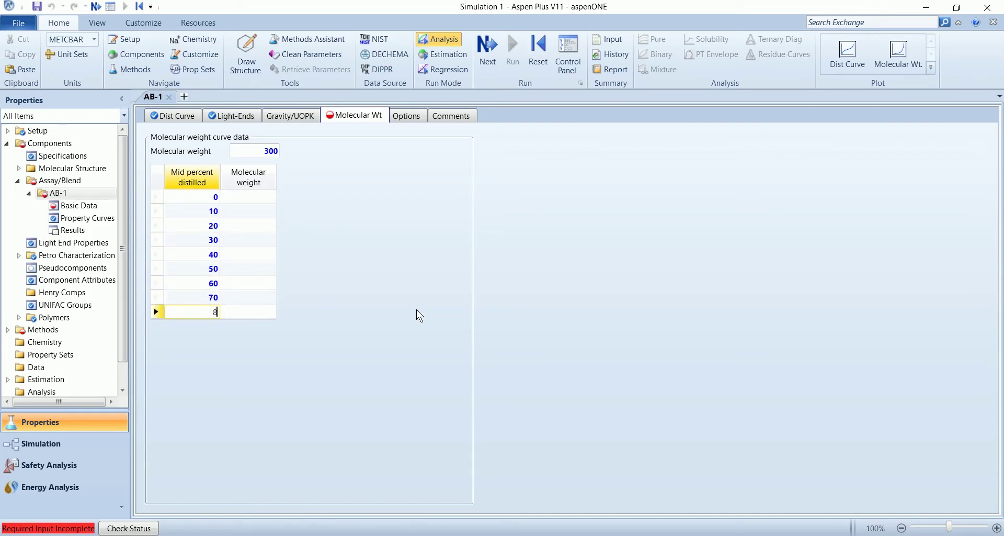
{"action": "type", "text": "0"}
{"action": "key", "text": "Return"}
{"action": "type", "text": "90"}
{"action": "key", "text": "Return"}
{"action": "type", "text": "98"}
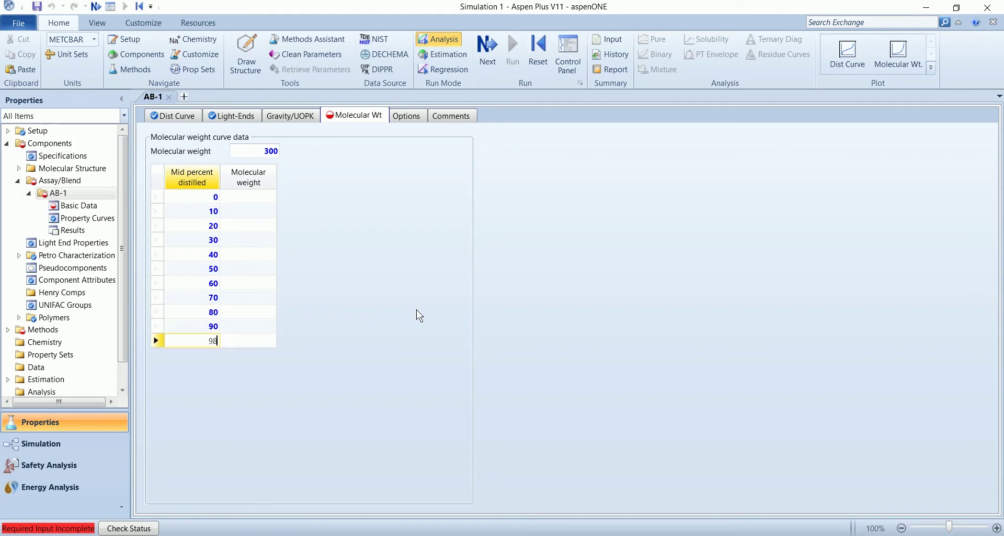
{"action": "key", "text": "Return"}
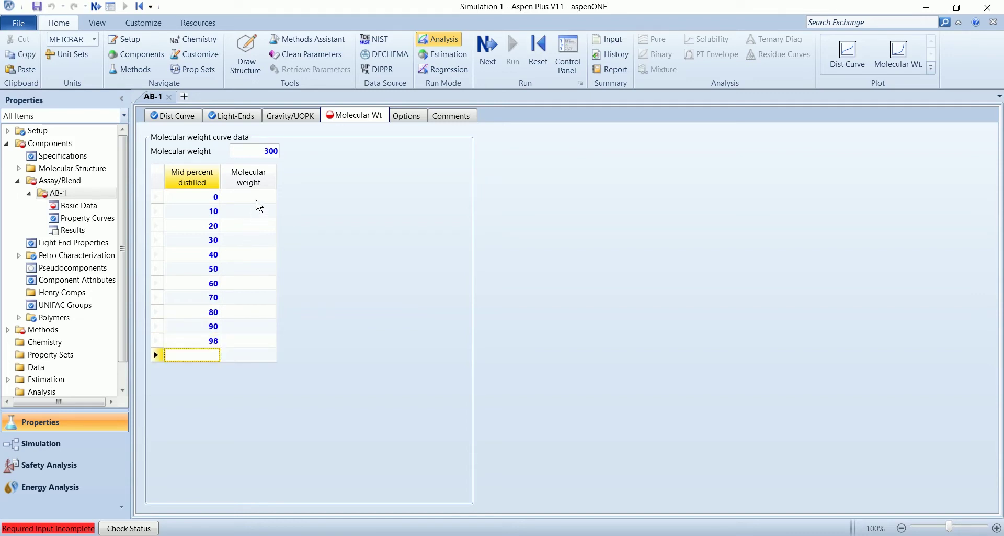
Fill molecular weights 68, 119, 150, 180, 225, 282, 350, 456, 585, 713, 838 for those points
{"action": "left_click", "coordinate": [256, 199]}
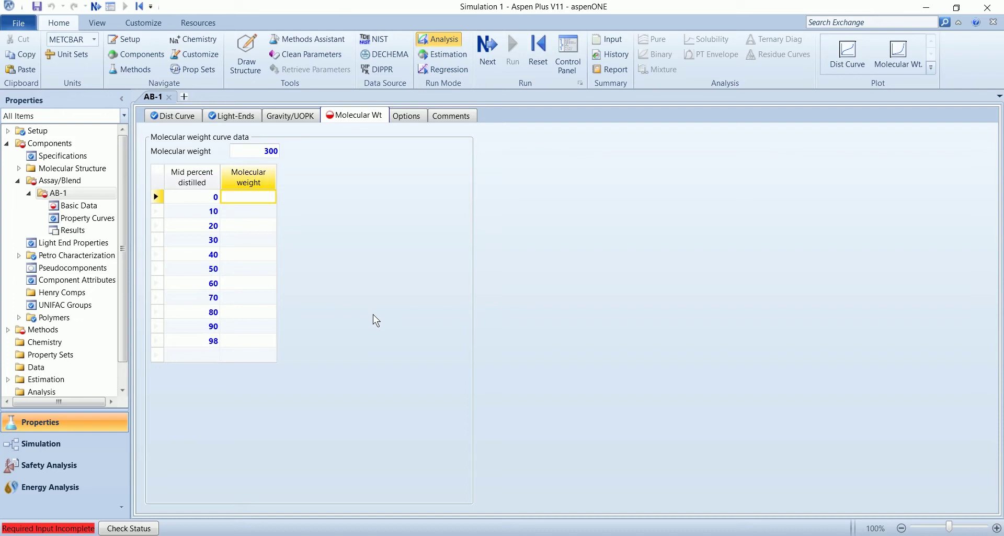
{"action": "type", "text": "68"}
{"action": "key", "text": "Return"}
{"action": "type", "text": "119"}
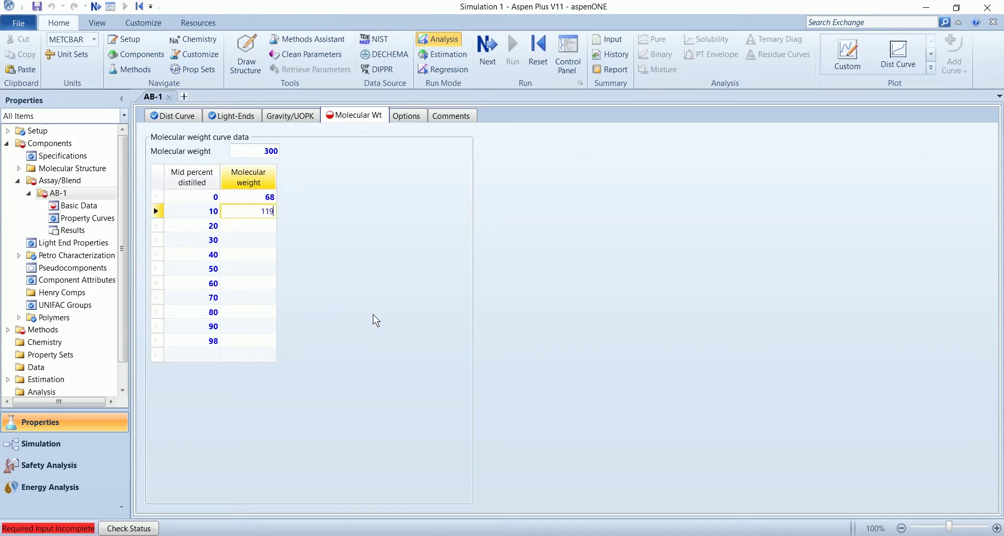
{"action": "key", "text": "Return"}
{"action": "type", "text": "150"}
{"action": "key", "text": "Return"}
{"action": "type", "text": "18"}
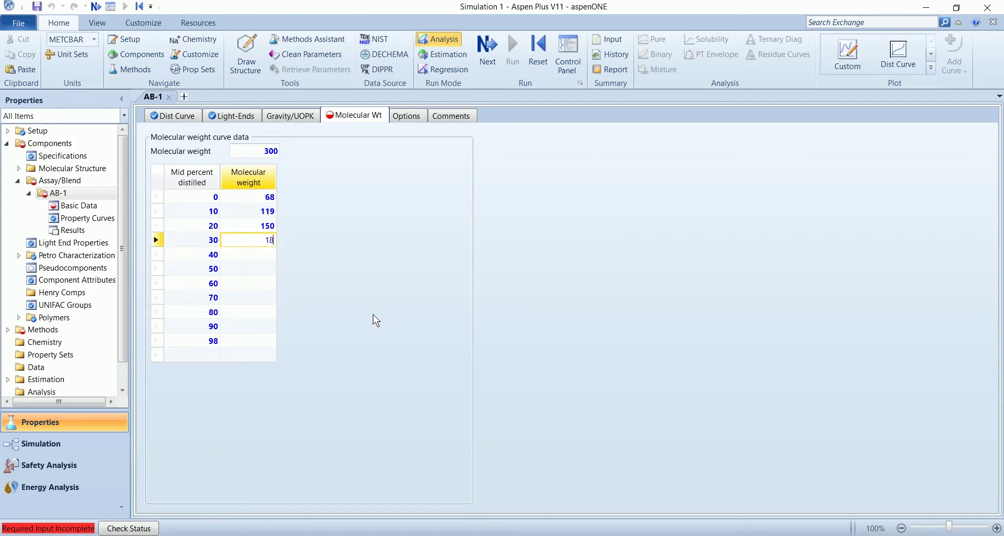
{"action": "type", "text": "0"}
{"action": "key", "text": "Return"}
{"action": "type", "text": "225"}
{"action": "key", "text": "Return"}
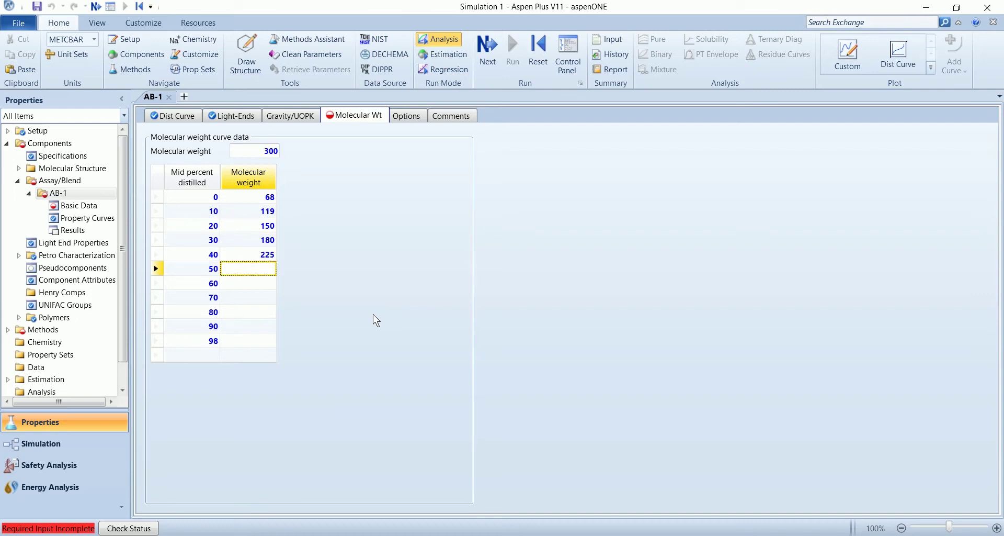
{"action": "type", "text": "282"}
{"action": "key", "text": "Return"}
{"action": "type", "text": "35"}
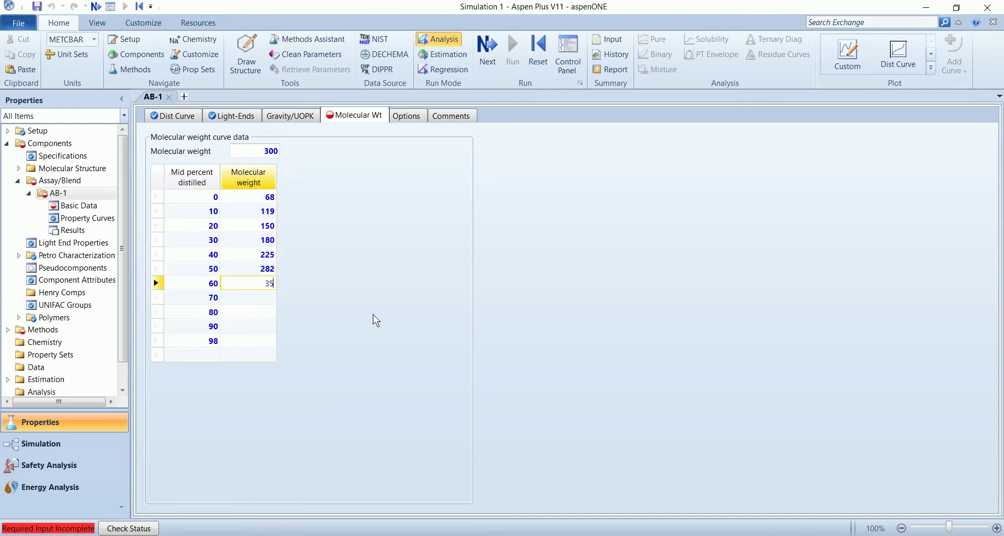
{"action": "type", "text": "0"}
{"action": "key", "text": "Return"}
{"action": "type", "text": "456"}
{"action": "key", "text": "Return"}
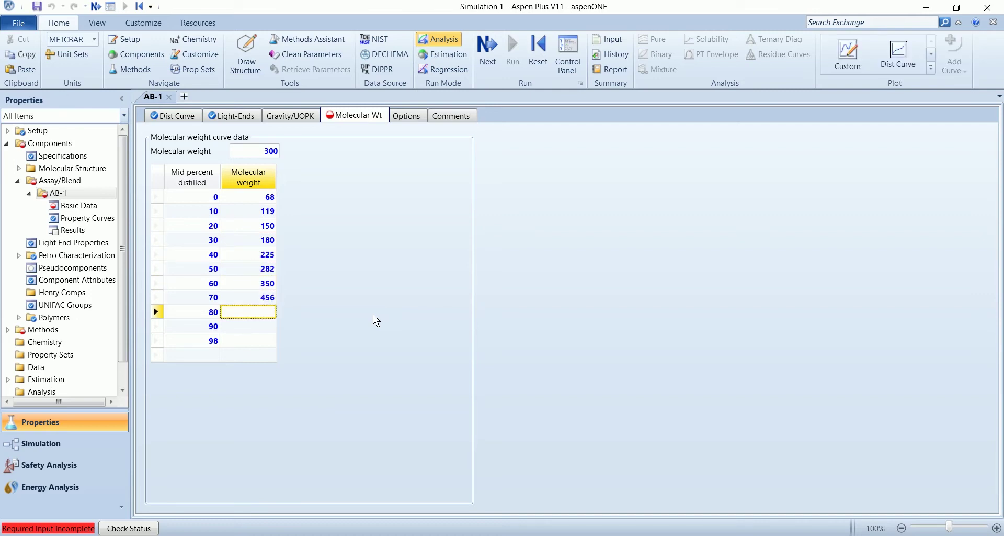
{"action": "type", "text": "585"}
{"action": "key", "text": "Return"}
{"action": "type", "text": "71"}
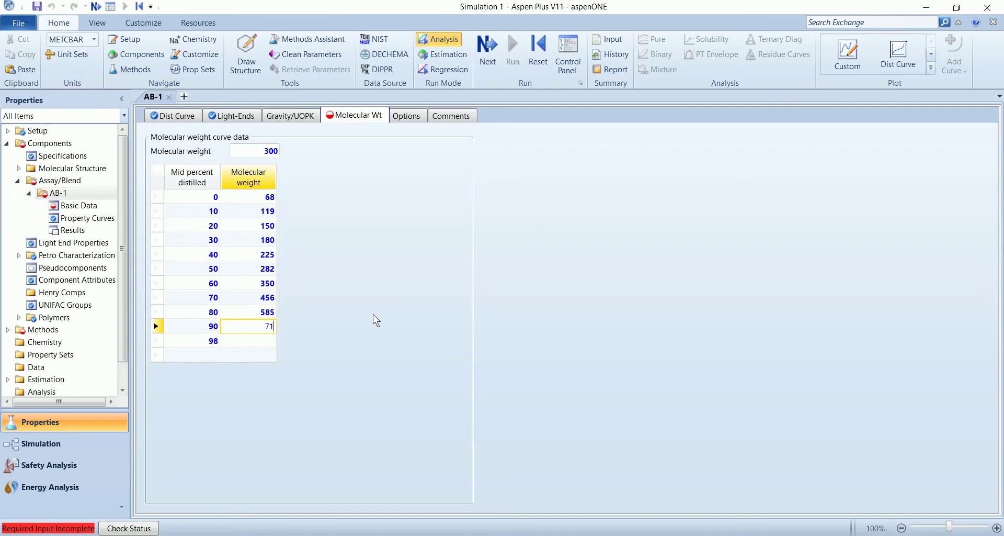
{"action": "type", "text": "3"}
{"action": "key", "text": "Return"}
{"action": "type", "text": "838"}
{"action": "key", "text": "Return"}
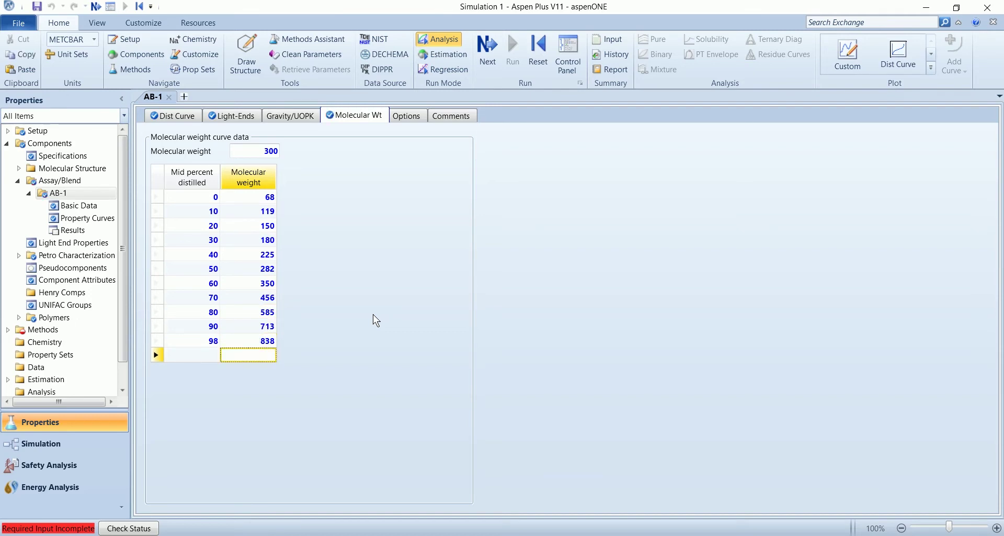
Choose API gravity and enter mid percent distilled points 13, 33, 57, 74 and 91
{"action": "left_click", "coordinate": [300, 121]}
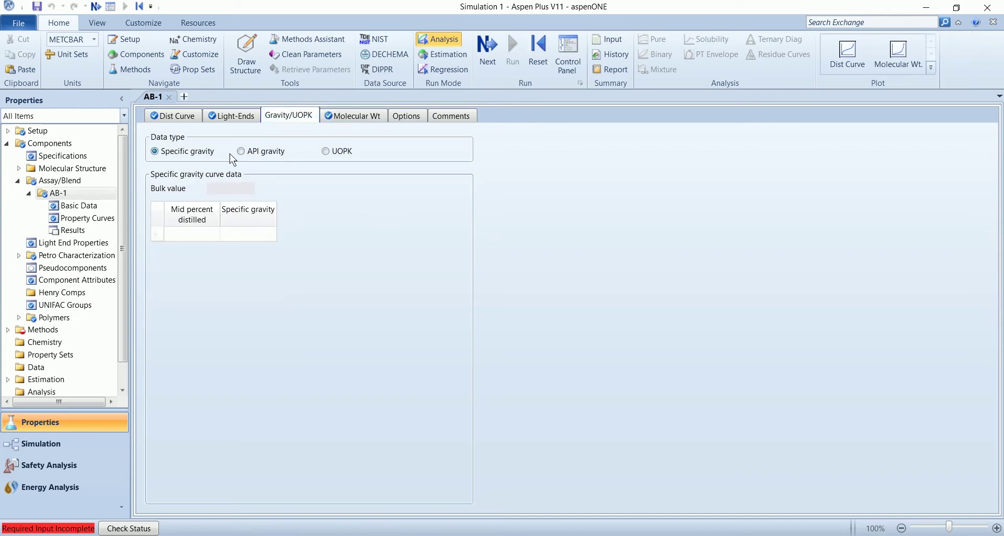
{"action": "left_click", "coordinate": [248, 152]}
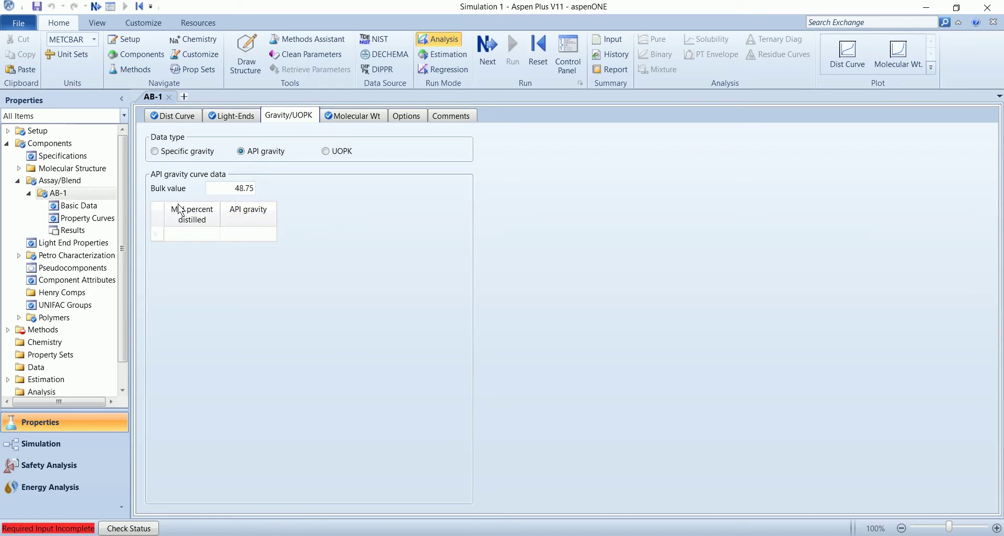
{"action": "left_click", "coordinate": [188, 237]}
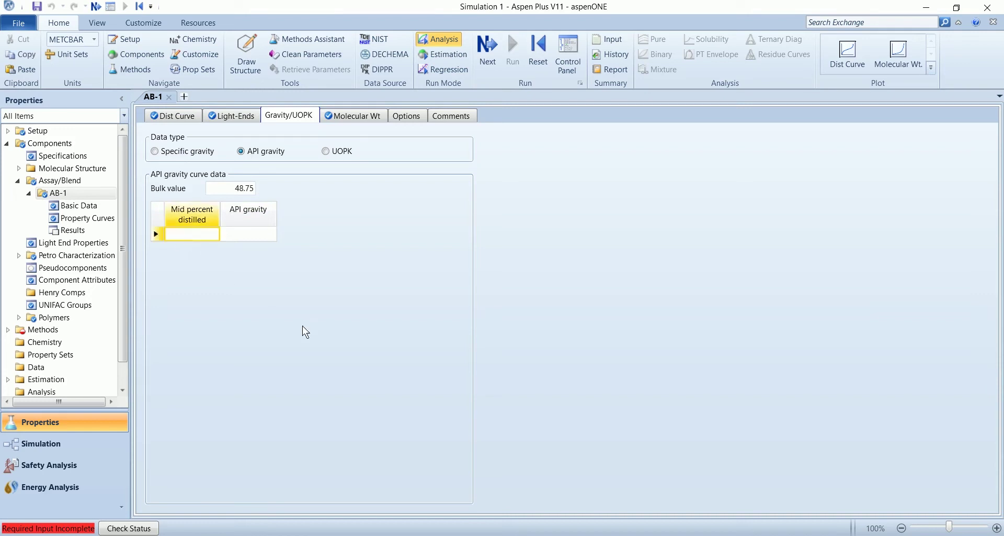
{"action": "type", "text": "1"}
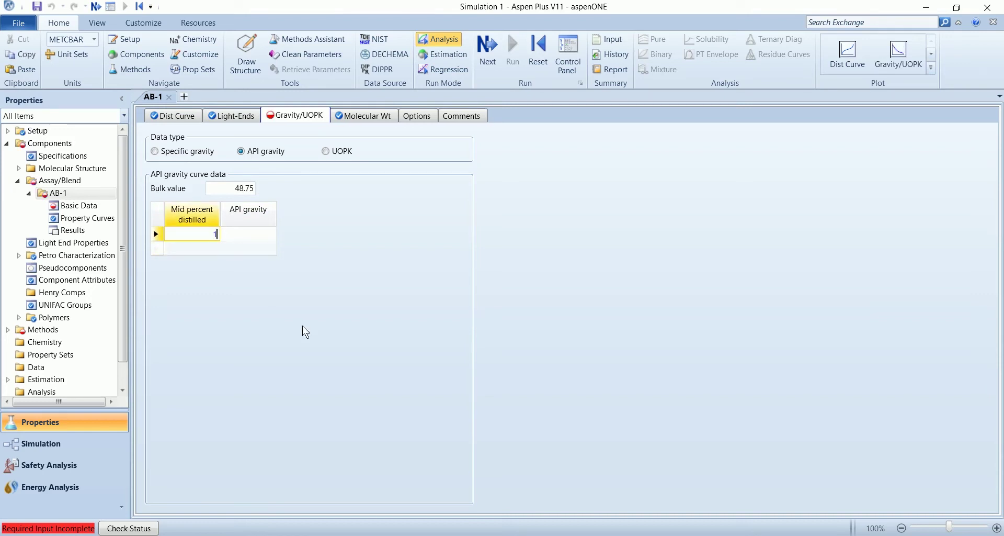
{"action": "type", "text": "3"}
{"action": "key", "text": "Return"}
{"action": "type", "text": "33"}
{"action": "key", "text": "Return"}
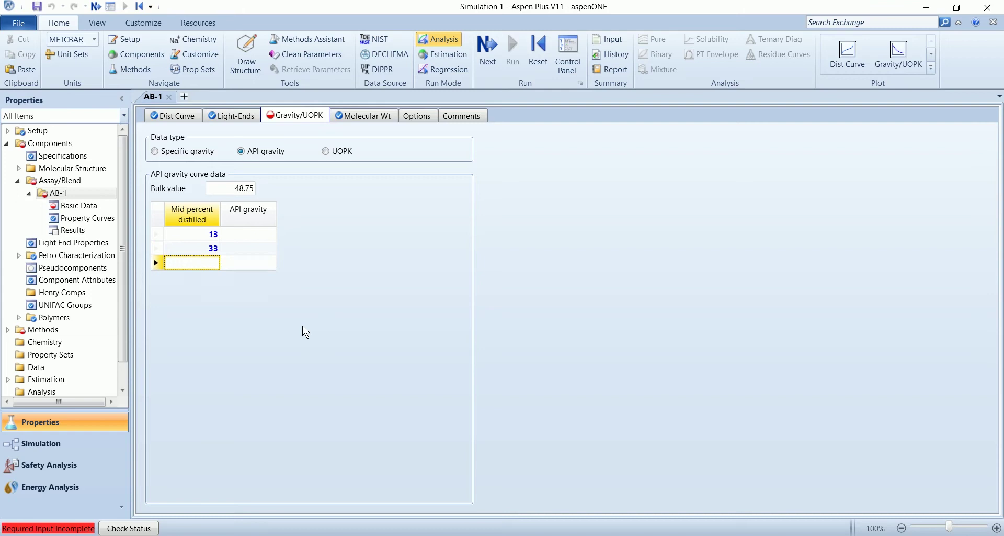
{"action": "type", "text": "57"}
{"action": "key", "text": "Return"}
{"action": "type", "text": "74"}
{"action": "key", "text": "Return"}
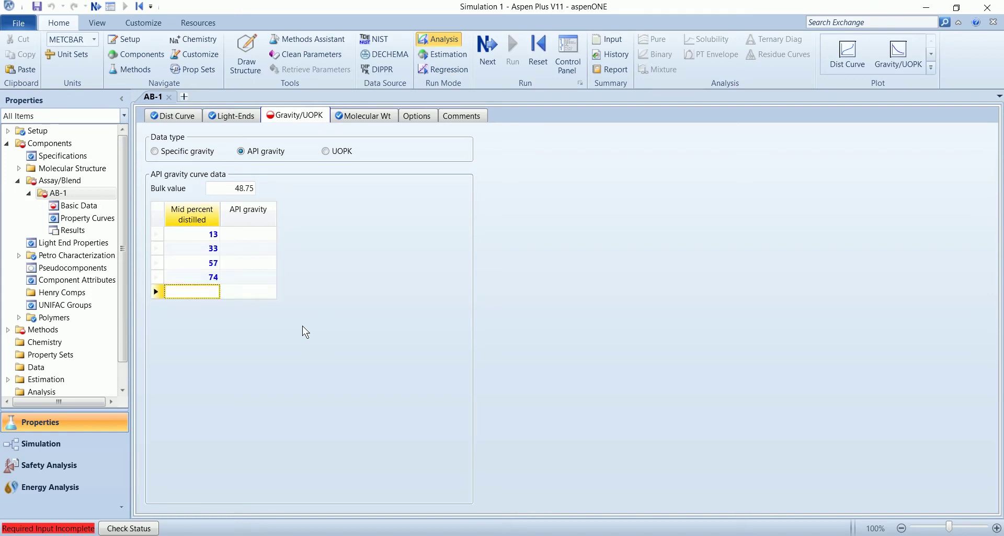
{"action": "type", "text": "911"}
{"action": "key", "text": "Return"}
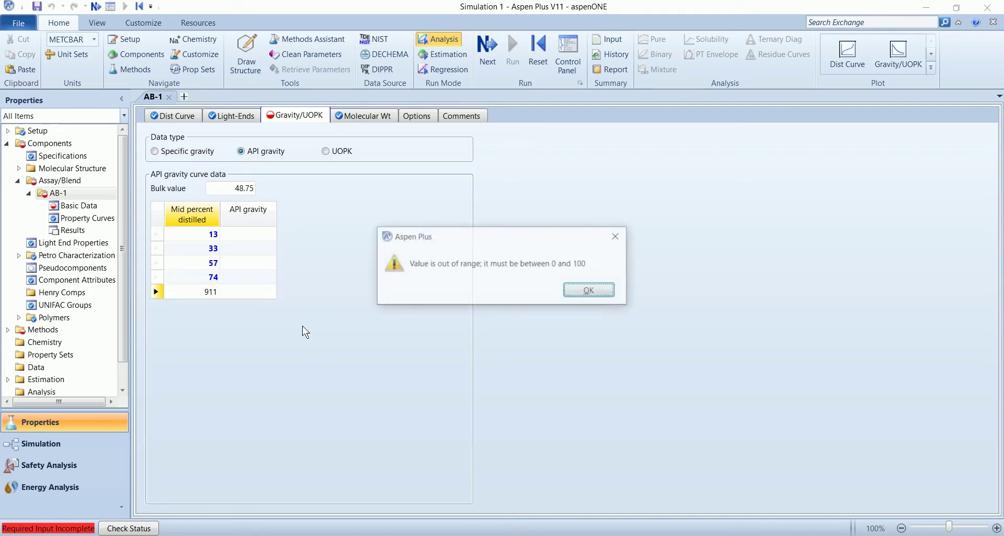
{"action": "key", "text": "Return"}
{"action": "type", "text": "91"}
{"action": "key", "text": "Return"}
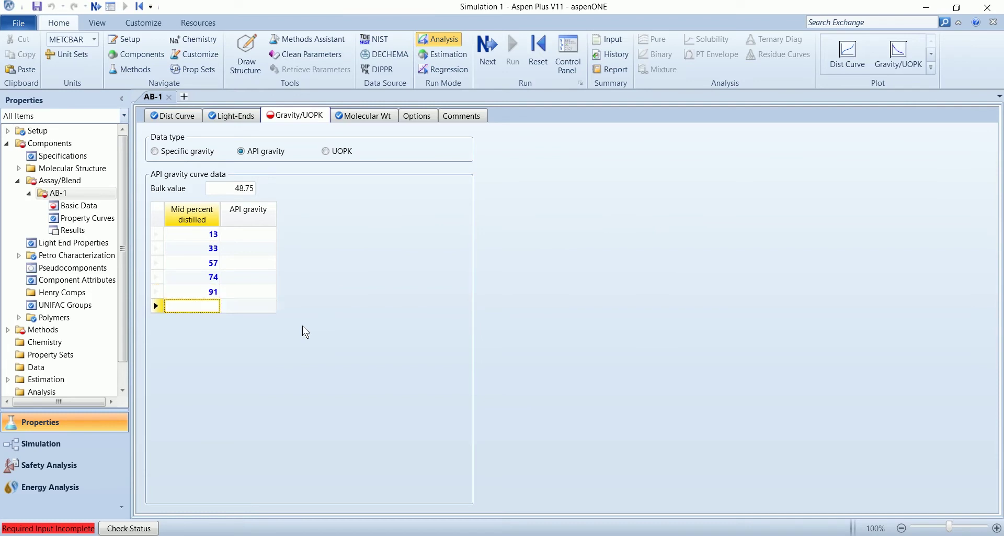
Enter API gravities 63.28, 54.86, 45.91, 38.21 and 26.01 for those points
{"action": "key", "text": "Right"}
{"action": "key", "text": "Up"}
{"action": "key", "text": "Up"}
{"action": "key", "text": "Up"}
{"action": "key", "text": "Up"}
{"action": "key", "text": "Up"}
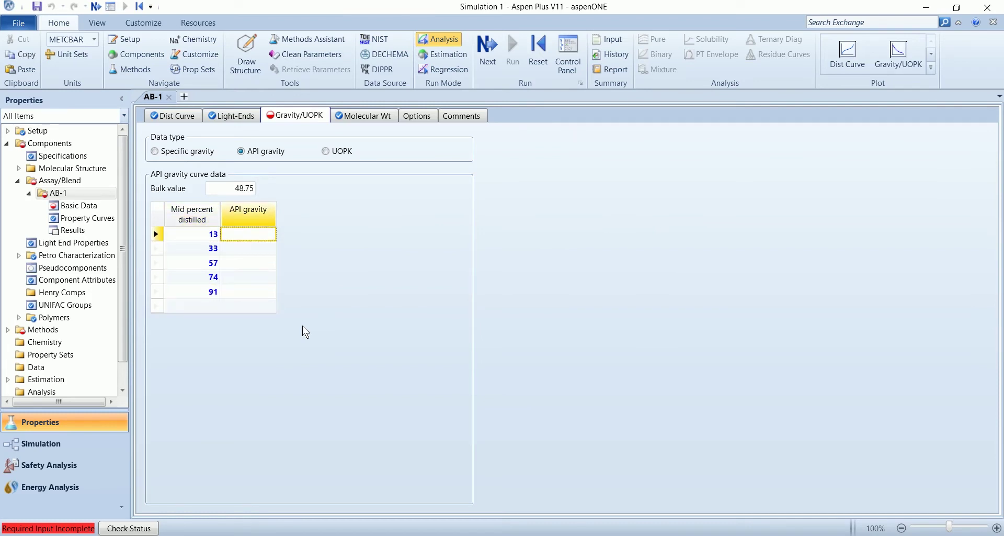
{"action": "type", "text": "63.28"}
{"action": "key", "text": "Return"}
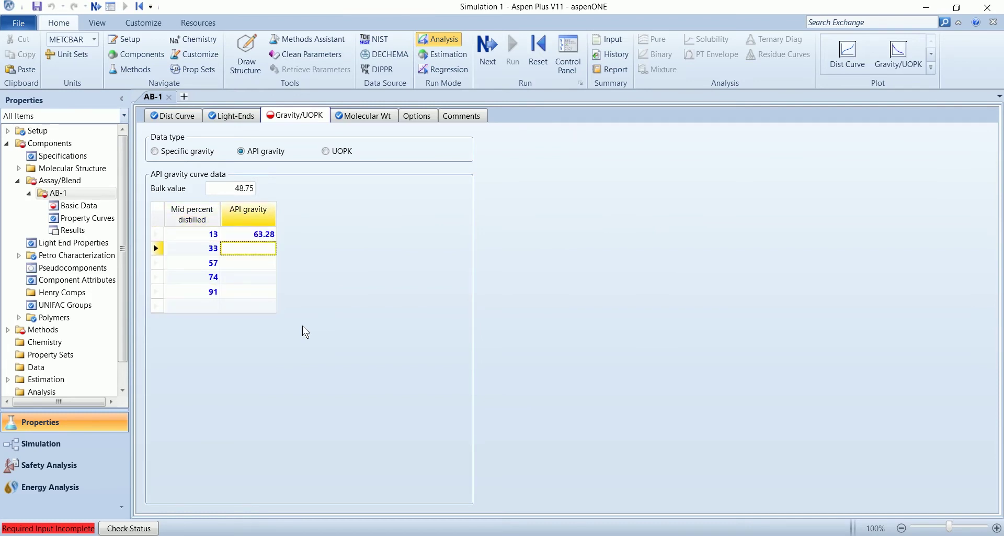
{"action": "type", "text": "54.86"}
{"action": "key", "text": "Return"}
{"action": "type", "text": "45"}
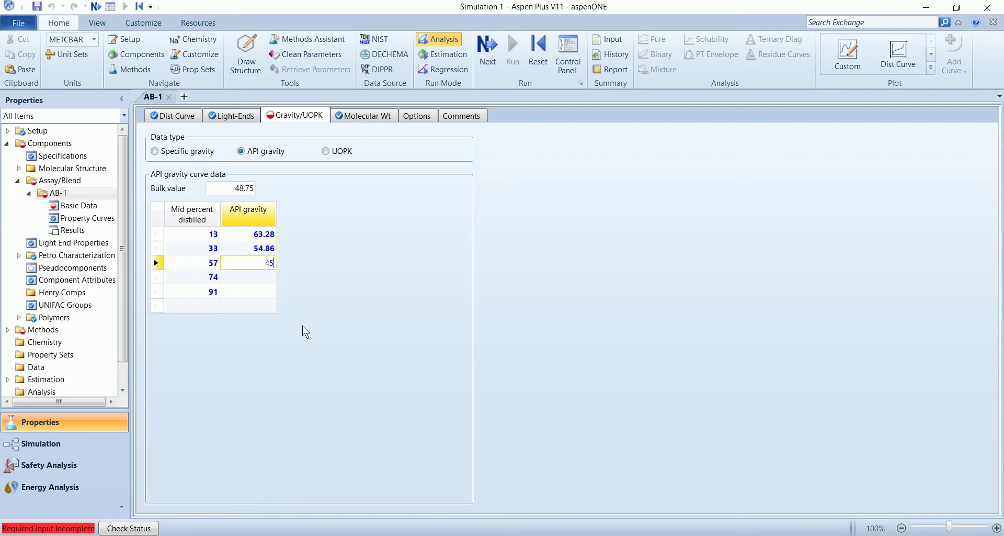
{"action": "type", "text": ".91"}
{"action": "key", "text": "Return"}
{"action": "type", "text": "3"}
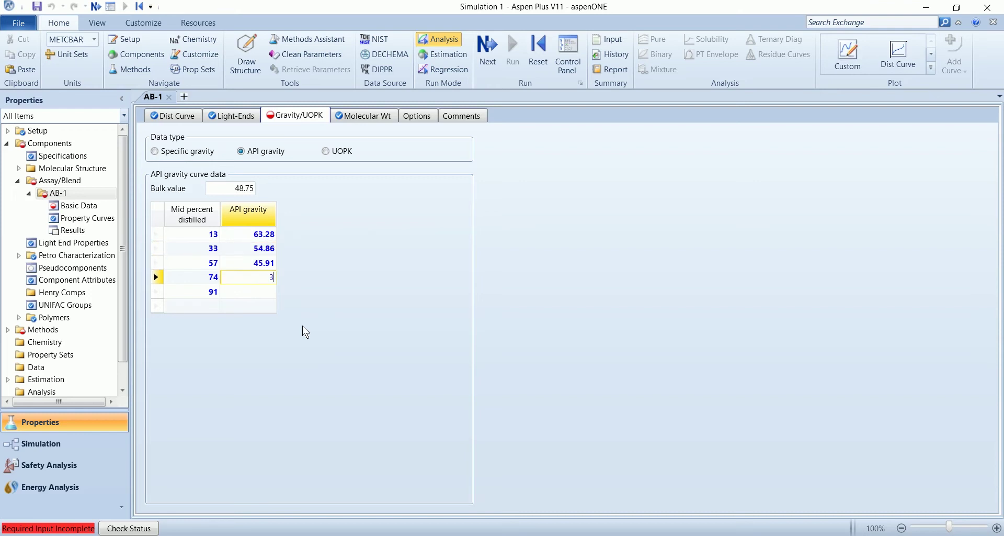
{"action": "type", "text": "8.21"}
{"action": "key", "text": "Return"}
{"action": "type", "text": "26"}
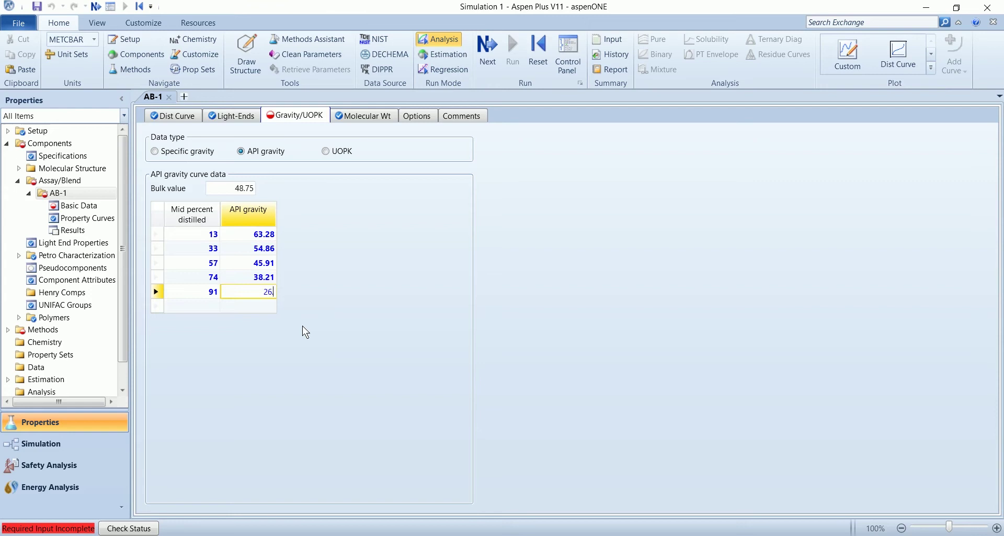
{"action": "type", "text": ".01"}
{"action": "key", "text": "Return"}
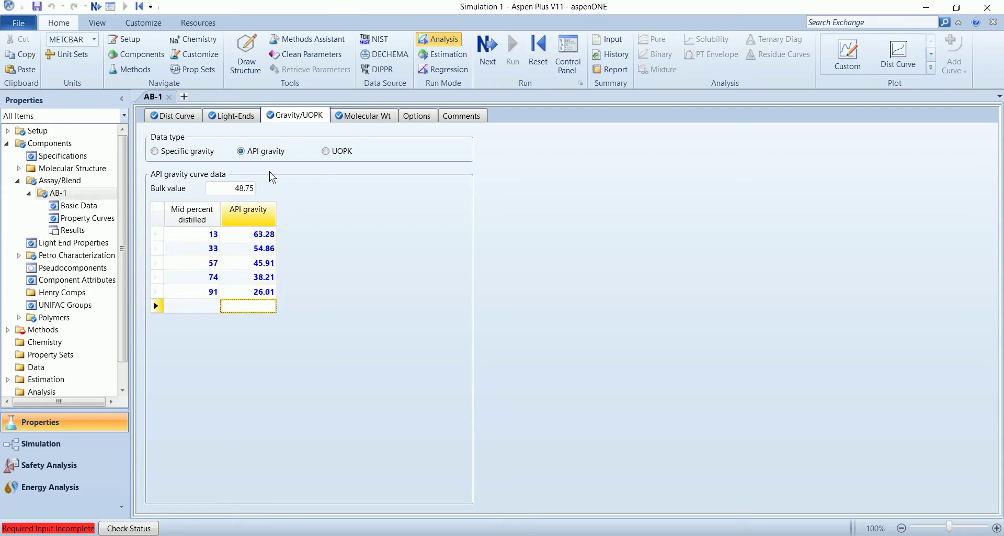
Tick ASTM D86, ASTM D1160 and vacuum liquid-volume curve reports, then go to AB-1's Property Curves
{"action": "left_click", "coordinate": [183, 117]}
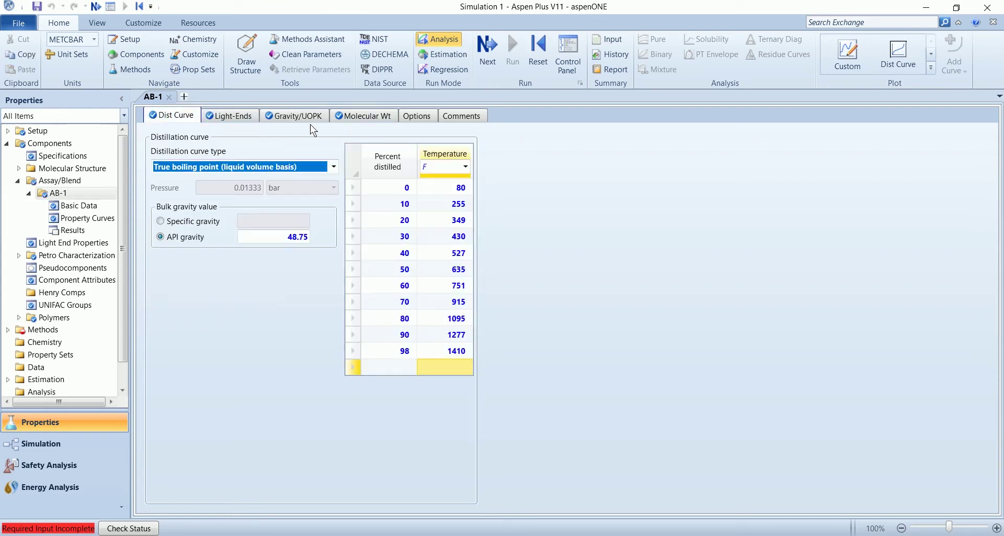
{"action": "left_click", "coordinate": [423, 117]}
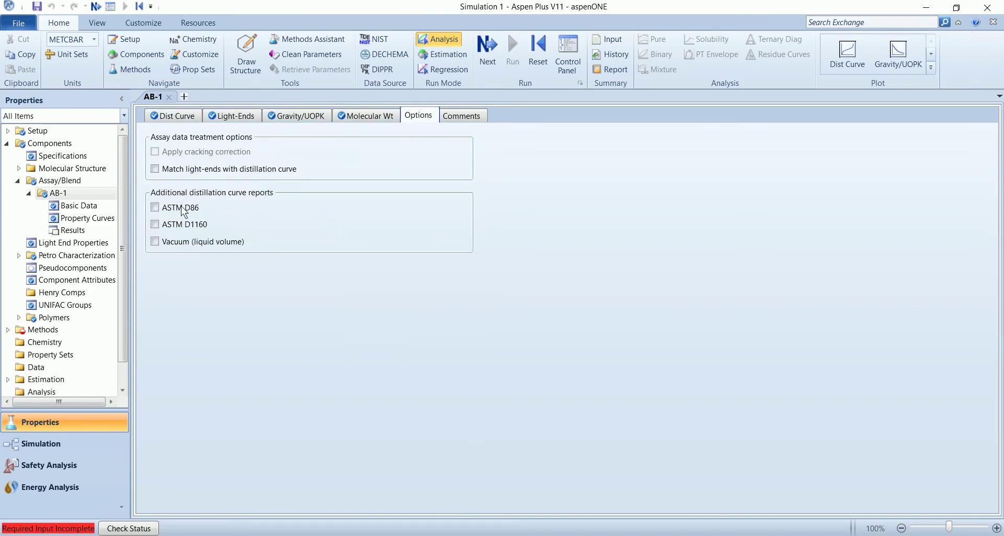
{"action": "left_click", "coordinate": [155, 207]}
{"action": "left_click", "coordinate": [155, 224]}
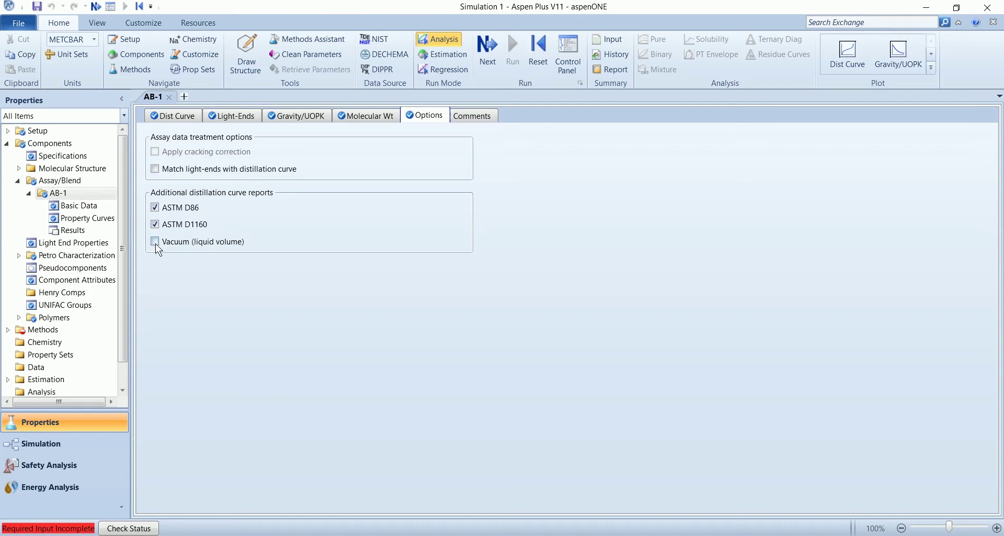
{"action": "left_click", "coordinate": [156, 242]}
{"action": "left_click", "coordinate": [96, 218]}
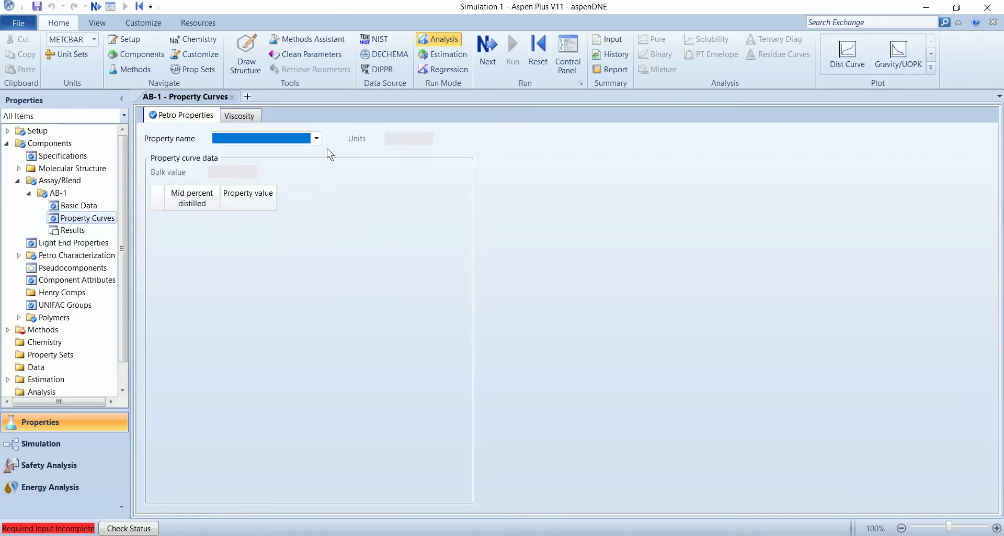
Create a new viscosity curve at a temperature of 100 C
{"action": "left_click", "coordinate": [317, 138]}
{"action": "scroll", "coordinate": [262, 240], "scroll_direction": "down", "scroll_amount": 6}
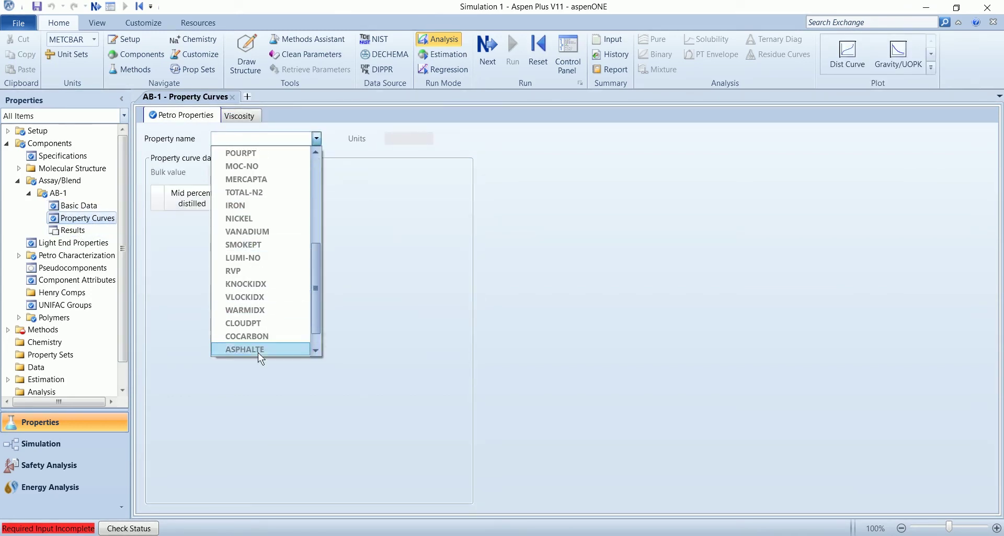
{"action": "scroll", "coordinate": [247, 313], "scroll_direction": "up", "scroll_amount": 1}
{"action": "left_click", "coordinate": [396, 263]}
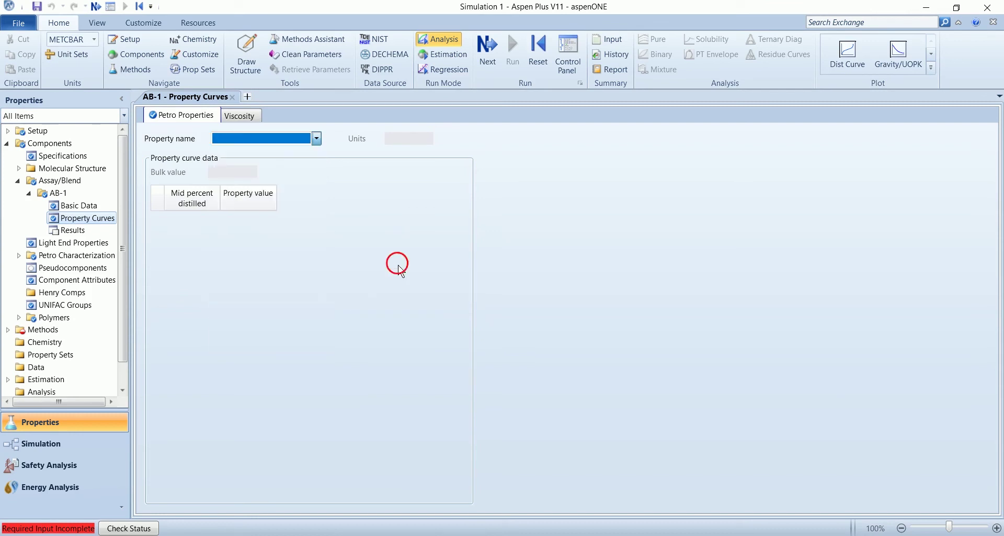
{"action": "left_click", "coordinate": [254, 123]}
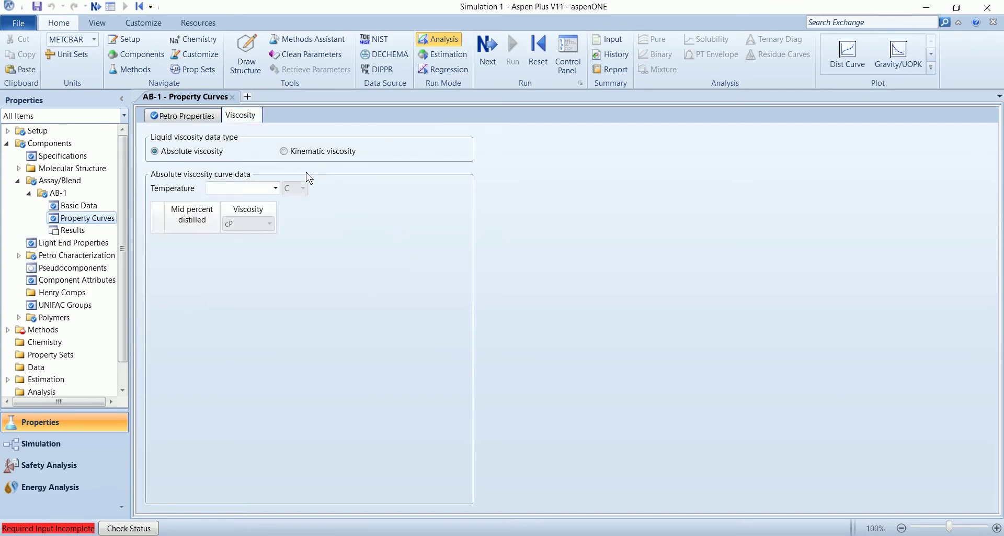
{"action": "left_click", "coordinate": [275, 191]}
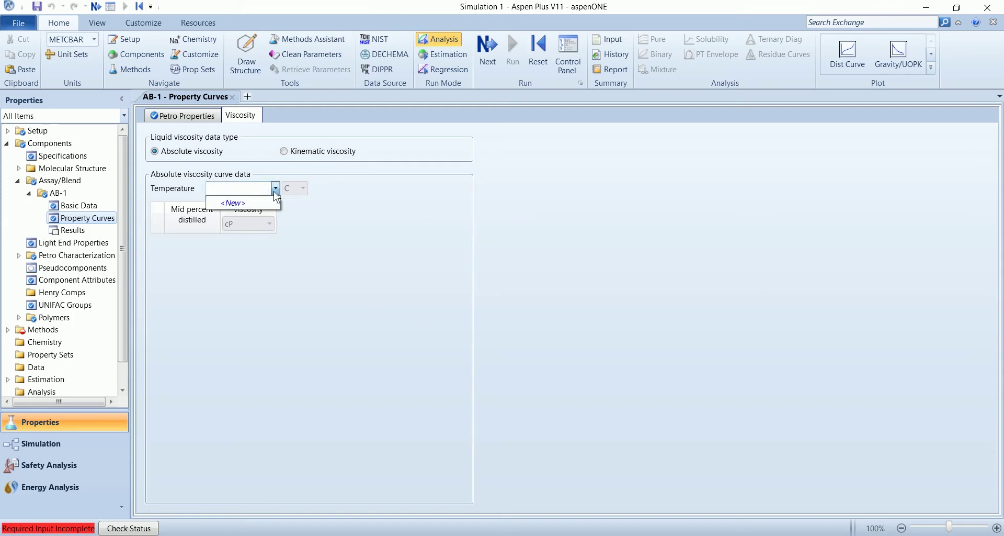
{"action": "left_click", "coordinate": [266, 202]}
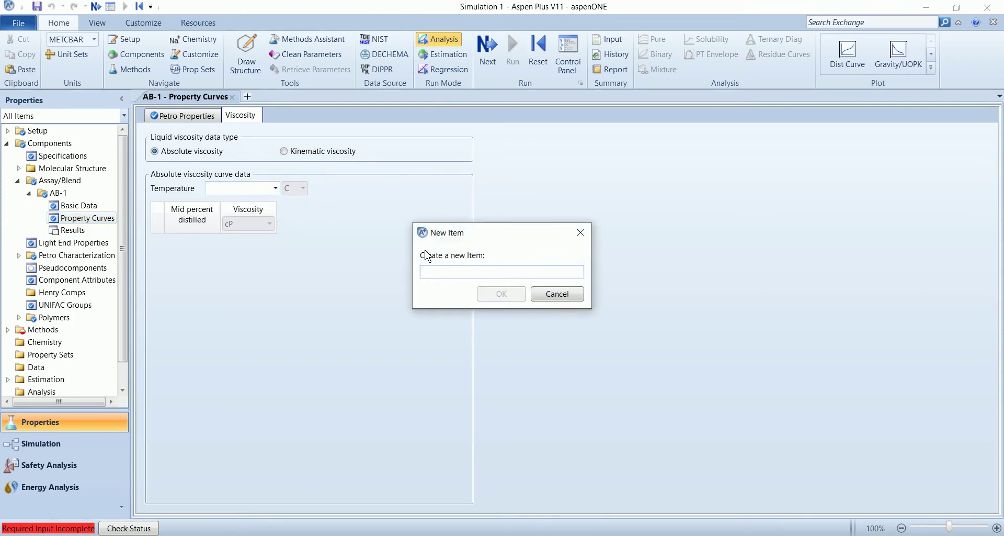
{"action": "type", "text": "100"}
{"action": "key", "text": "Return"}
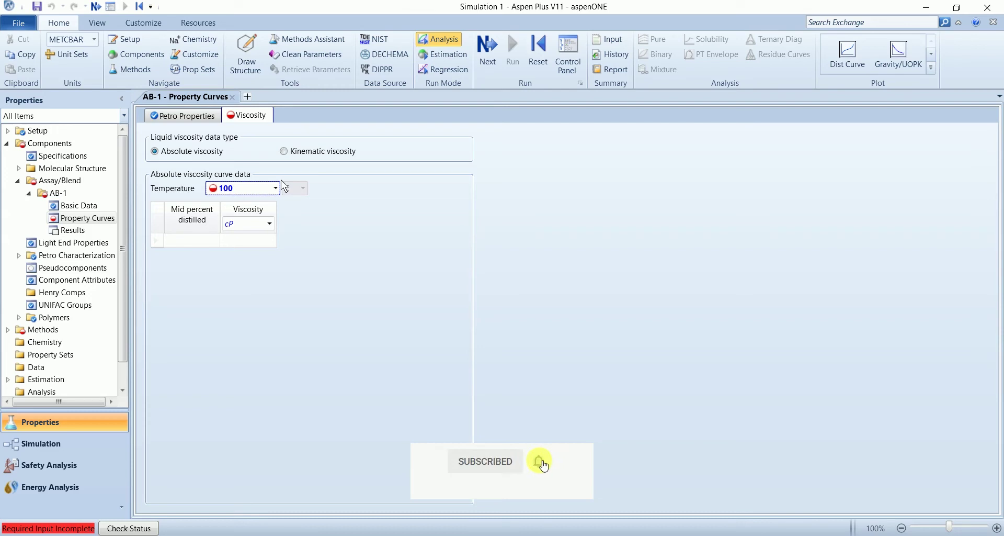
Enter mid percent distilled points 10, 30, 50, 70 and 90
{"action": "key", "text": "Tab"}
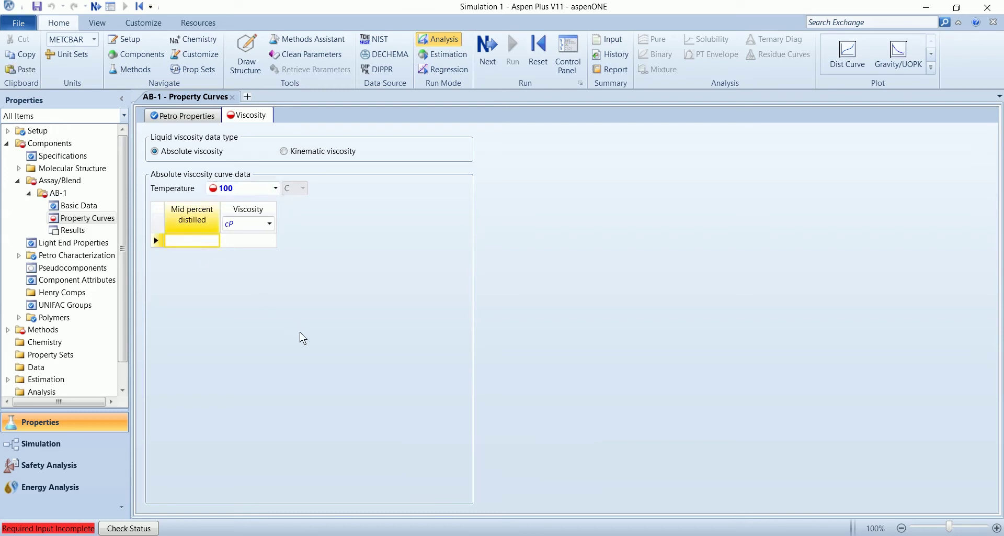
{"action": "type", "text": "10"}
{"action": "key", "text": "Return"}
{"action": "type", "text": "30"}
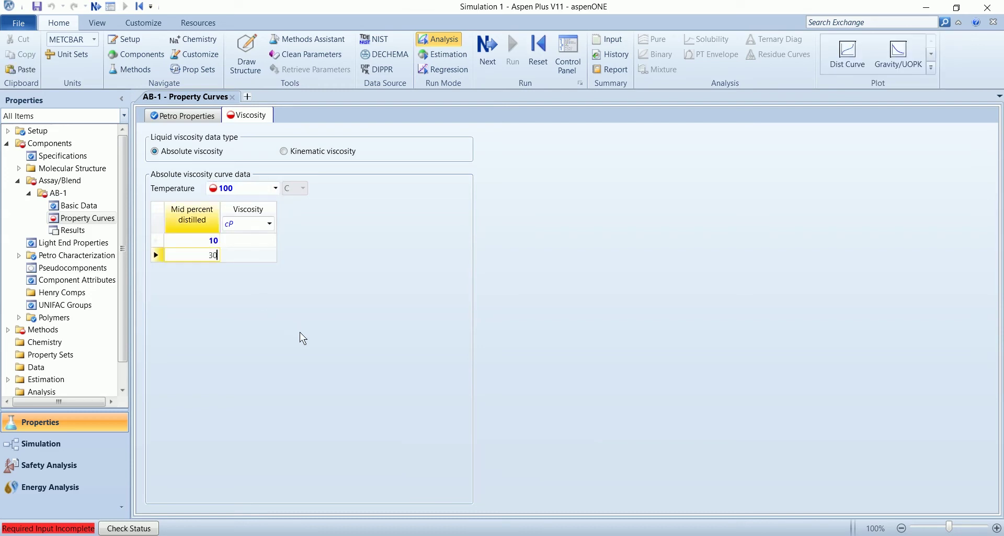
{"action": "key", "text": "Return"}
{"action": "type", "text": "50"}
{"action": "key", "text": "Return"}
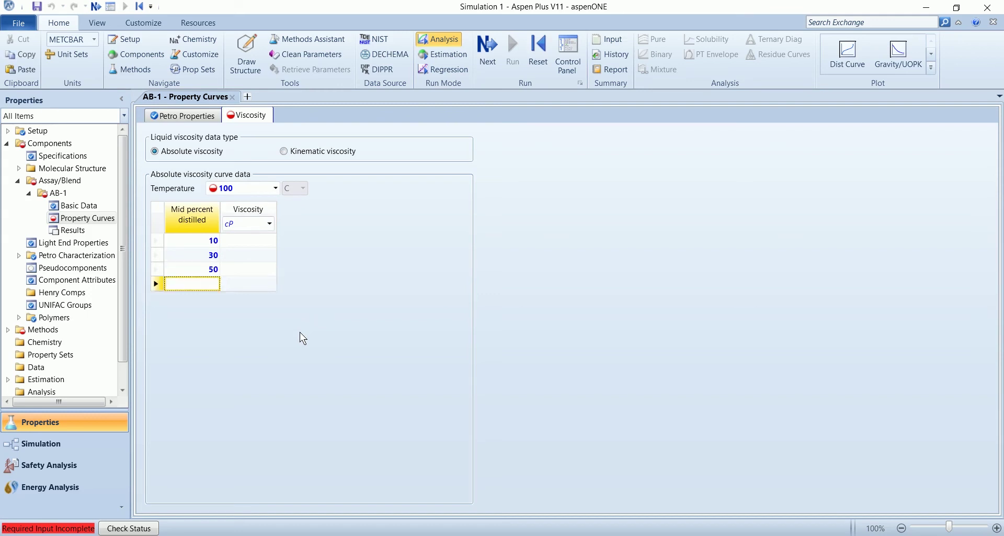
{"action": "type", "text": "70"}
{"action": "key", "text": "Return"}
{"action": "type", "text": "90"}
{"action": "key", "text": "Return"}
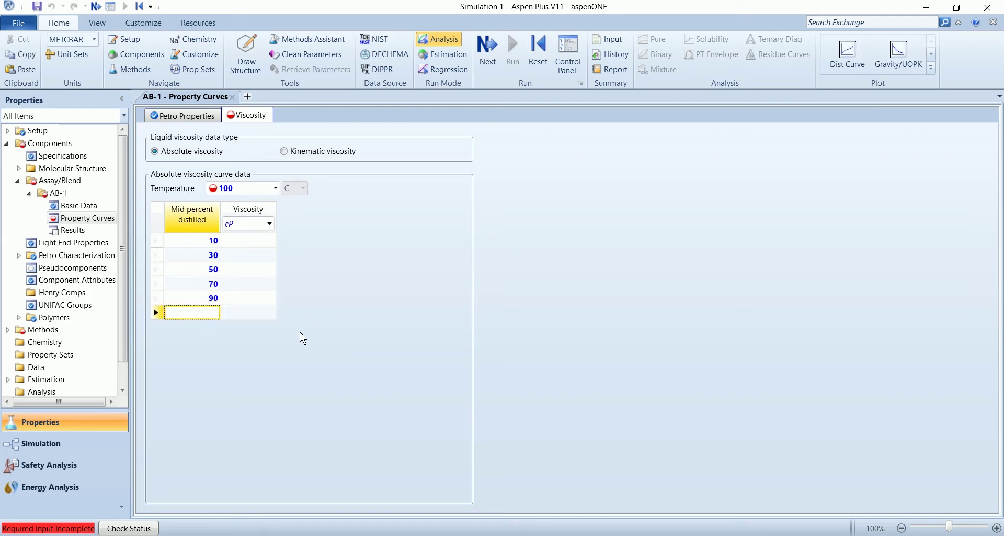
Enter viscosities 0.2, 0.75, 4.2, 39 and 600 cP for those points
{"action": "key", "text": "Tab"}
{"action": "key", "text": "Up"}
{"action": "key", "text": "Up"}
{"action": "key", "text": "Up"}
{"action": "key", "text": "Up"}
{"action": "key", "text": "Up"}
{"action": "type", "text": "0.2"}
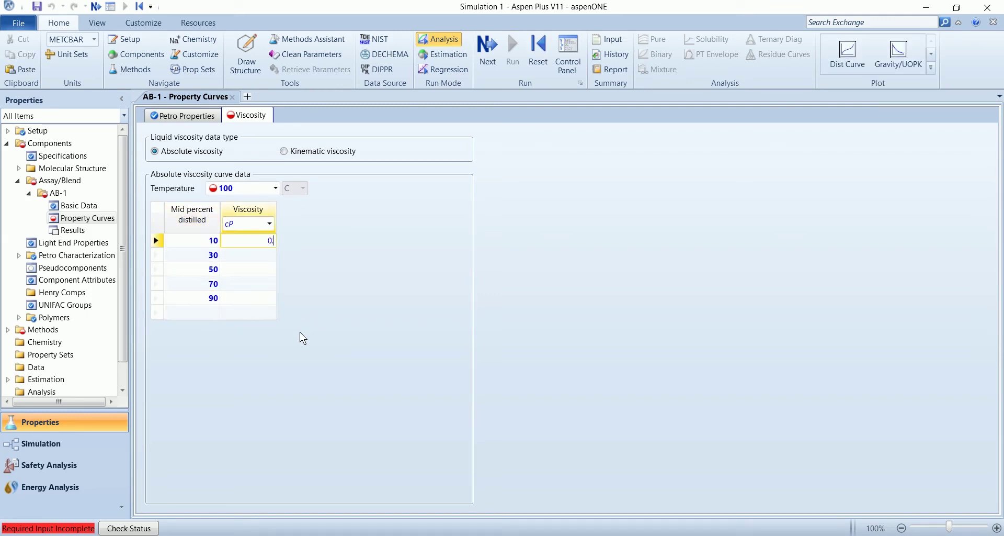
{"action": "key", "text": "Return"}
{"action": "type", "text": "0.75"}
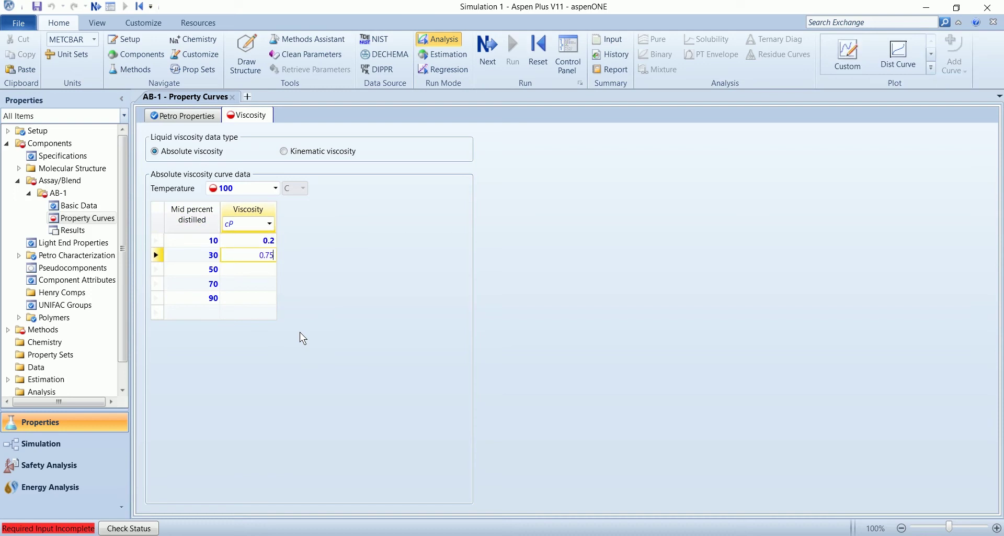
{"action": "key", "text": "Return"}
{"action": "type", "text": "4.2"}
{"action": "key", "text": "Return"}
{"action": "type", "text": "39"}
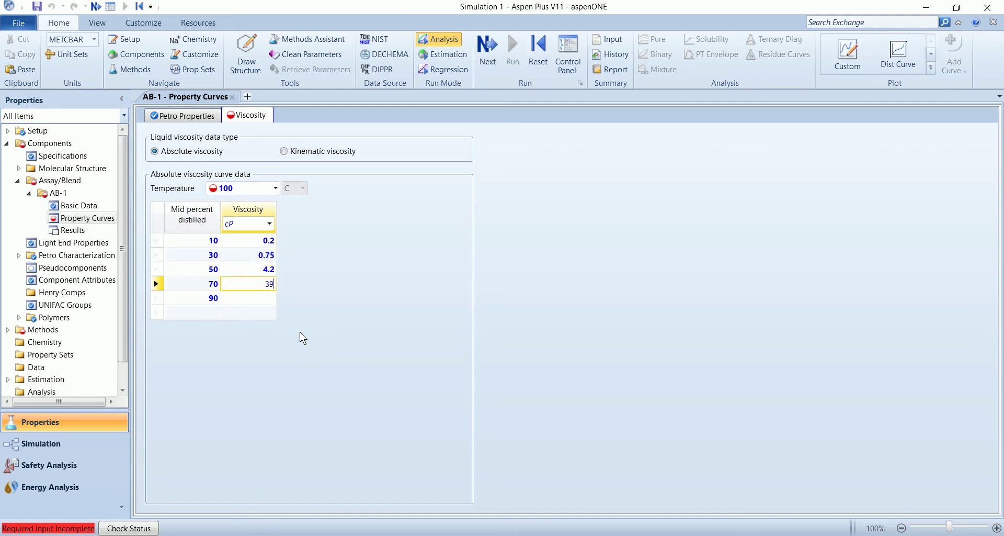
{"action": "key", "text": "Return"}
{"action": "type", "text": "600"}
{"action": "key", "text": "Return"}
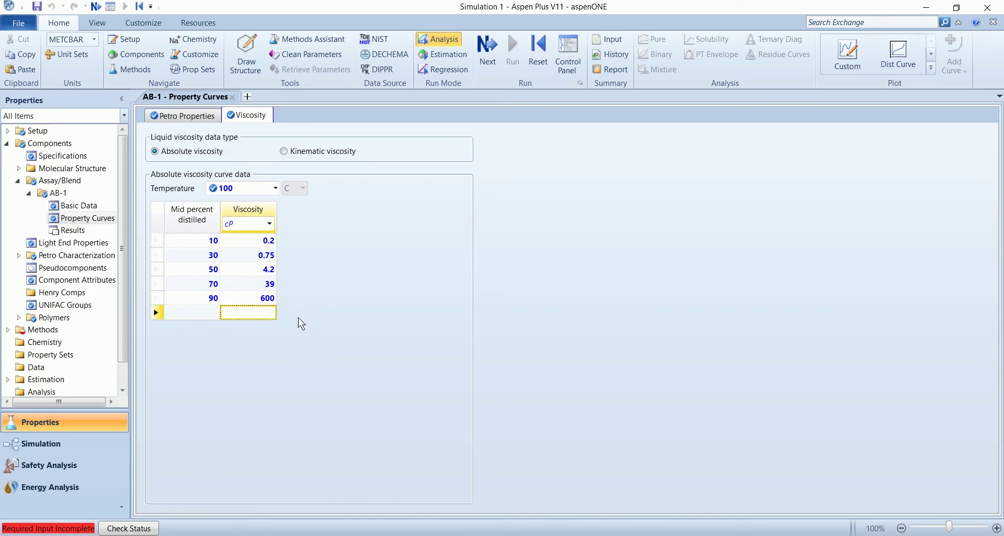
Add a new AB-1 viscosity curve at a temperature of 210 C
{"action": "left_click", "coordinate": [275, 188]}
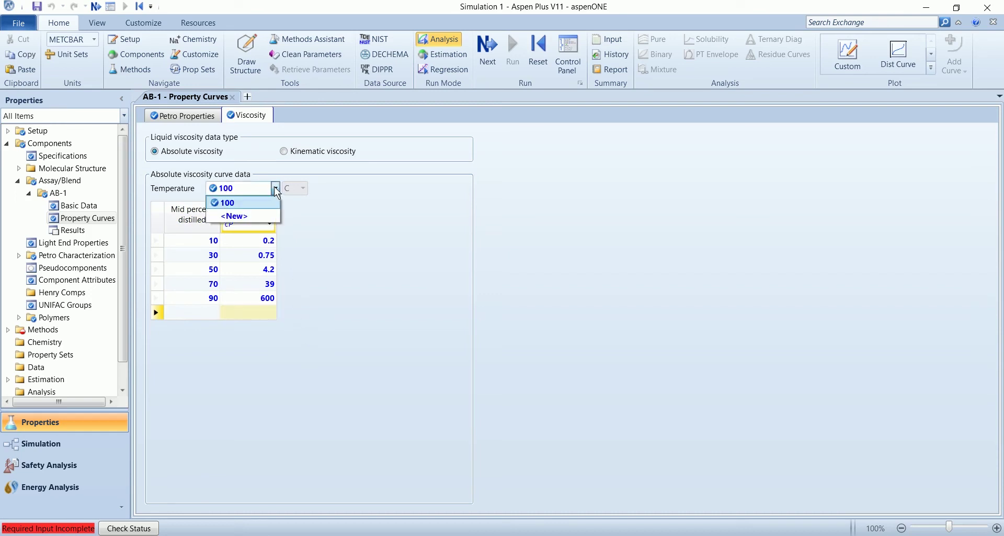
{"action": "left_click", "coordinate": [264, 215]}
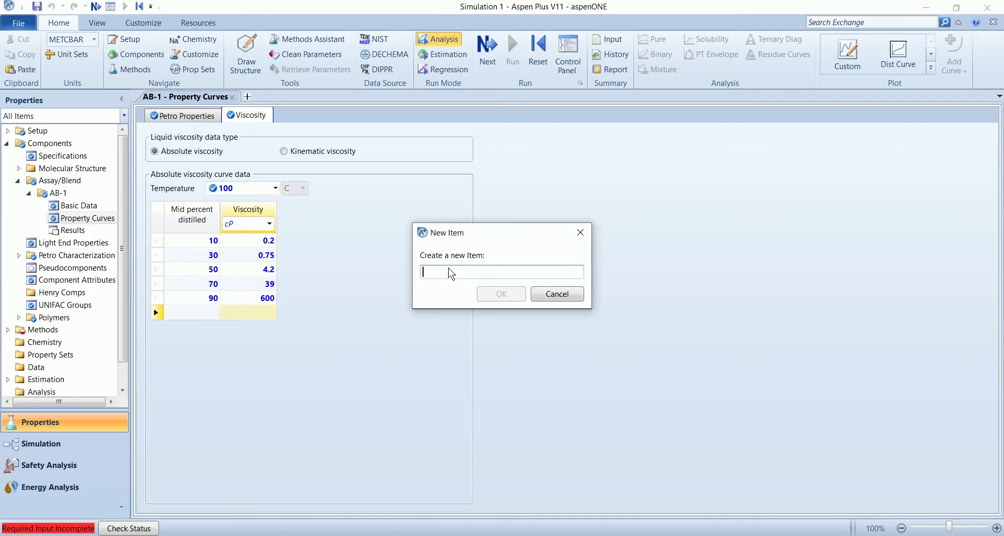
{"action": "type", "text": "210"}
{"action": "key", "text": "Return"}
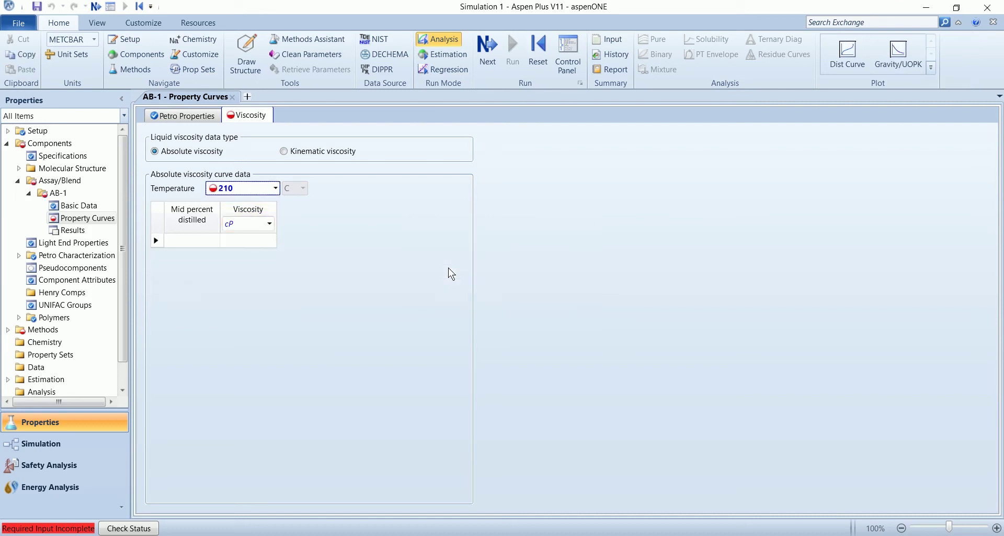
Enter mid percent distilled points 10, 30, 50, 70 and 90 for the 210 C curve
{"action": "left_click", "coordinate": [205, 243]}
{"action": "type", "text": "10"}
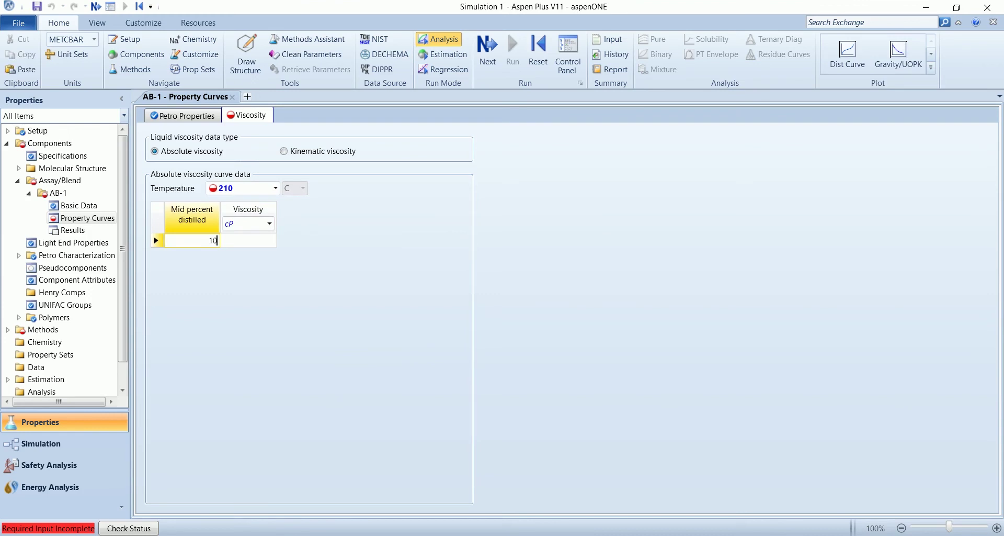
{"action": "key", "text": "Return"}
{"action": "type", "text": "30"}
{"action": "key", "text": "Return"}
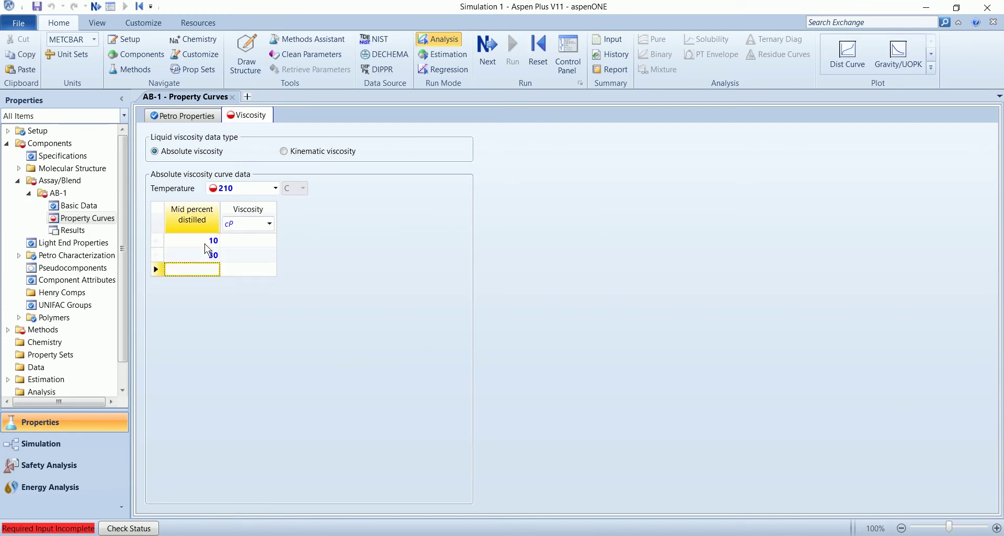
{"action": "type", "text": "50"}
{"action": "key", "text": "Return"}
{"action": "type", "text": "70"}
{"action": "key", "text": "Return"}
{"action": "type", "text": "9"}
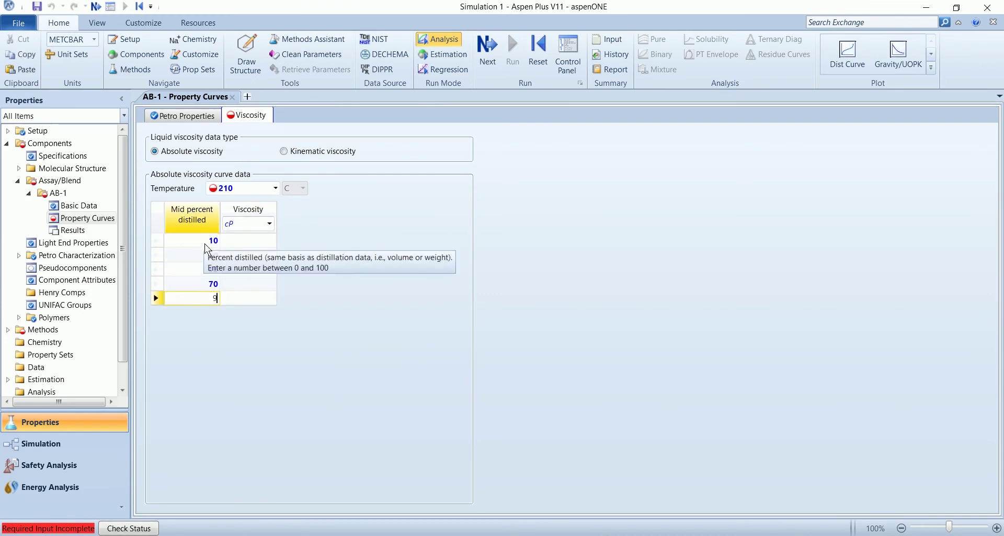
{"action": "type", "text": "0"}
{"action": "key", "text": "Return"}
Fill in viscosities 0.1, 0.3, 0.8, 7.5 and 122.3 cP for those points
{"action": "left_click", "coordinate": [258, 255]}
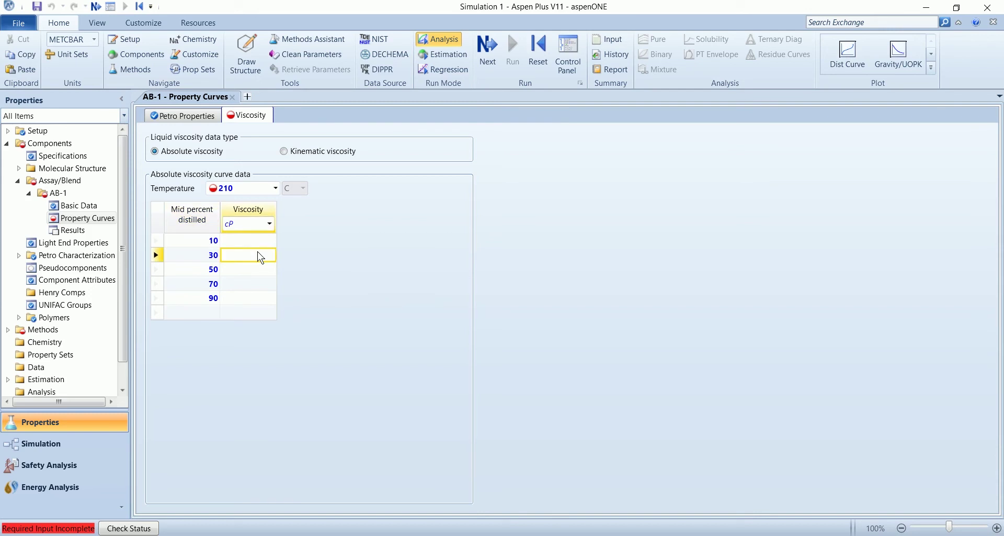
{"action": "key", "text": "Up"}
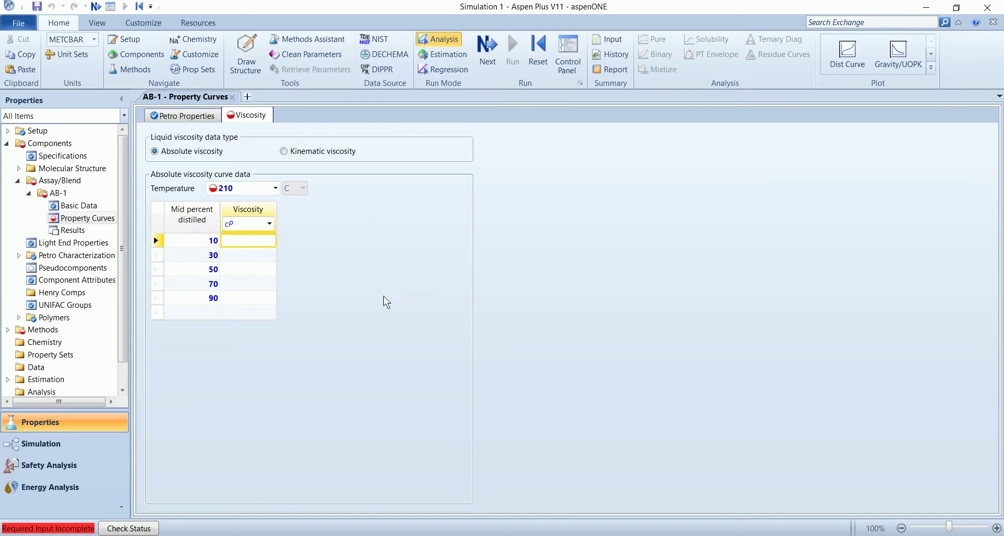
{"action": "type", "text": "0.1"}
{"action": "key", "text": "Return"}
{"action": "type", "text": "0.3"}
{"action": "key", "text": "Return"}
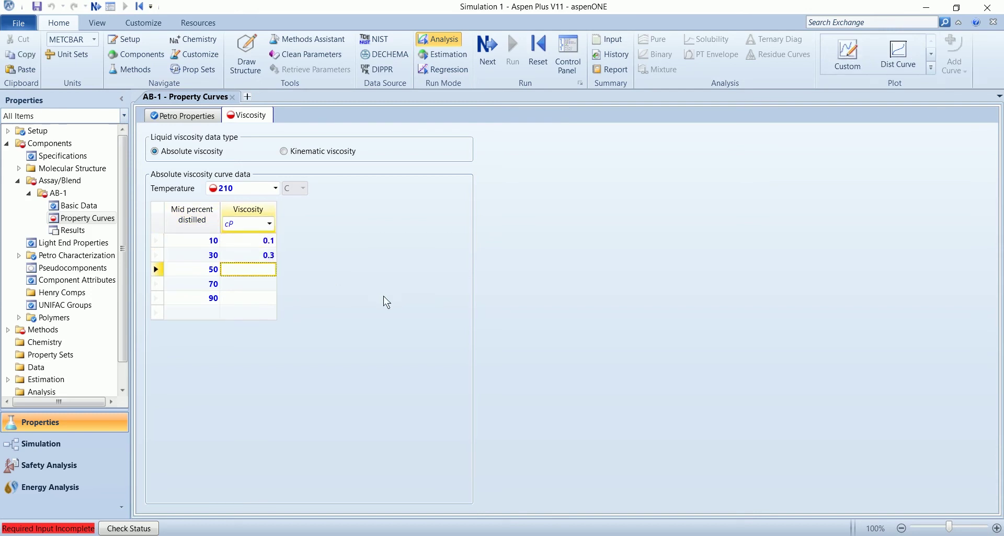
{"action": "type", "text": "0.8"}
{"action": "key", "text": "Return"}
{"action": "type", "text": "7.5"}
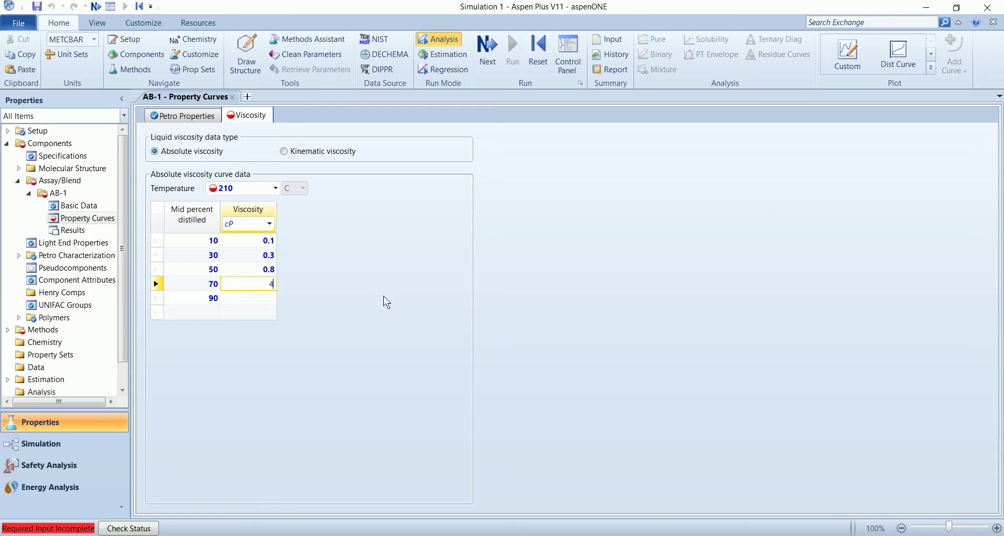
{"action": "key", "text": "Return"}
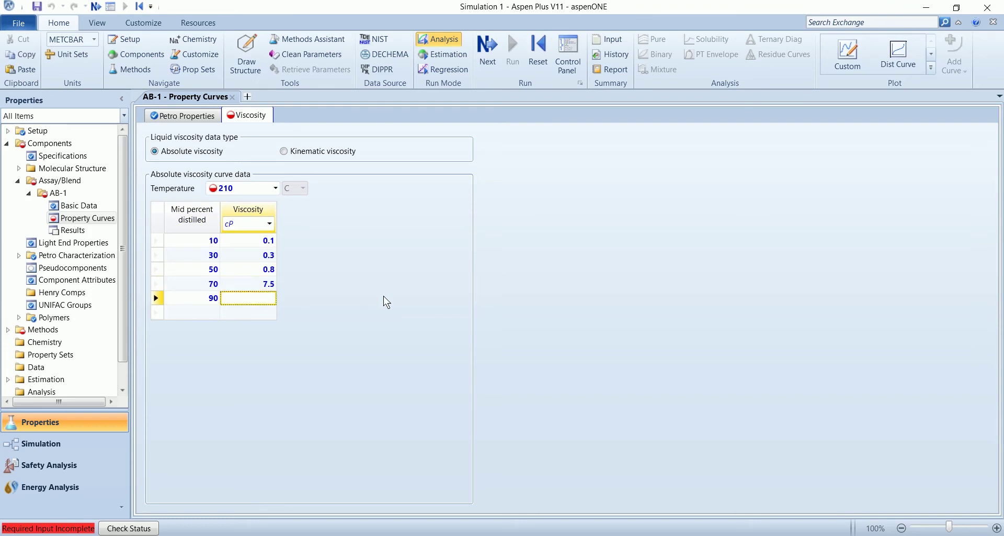
{"action": "type", "text": "122.3"}
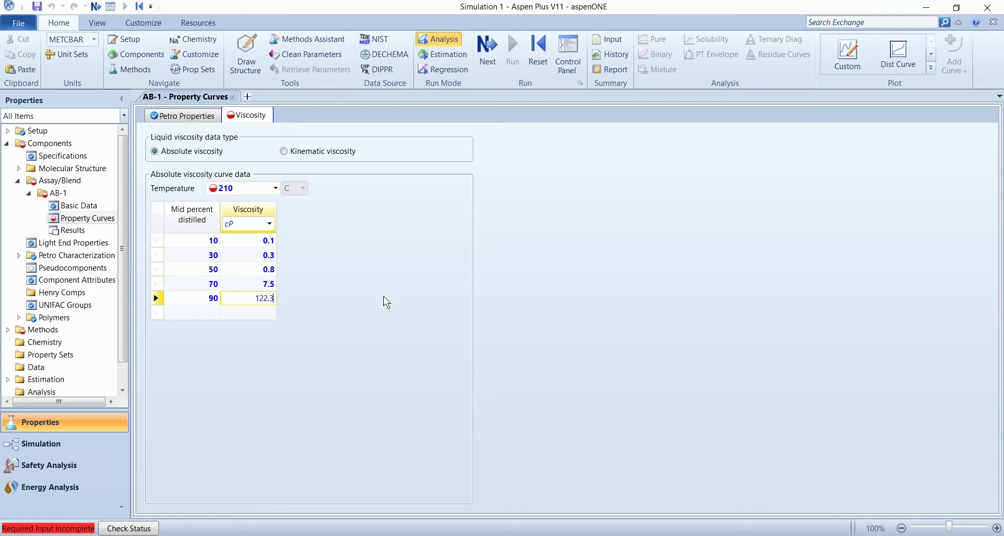
{"action": "key", "text": "Return"}
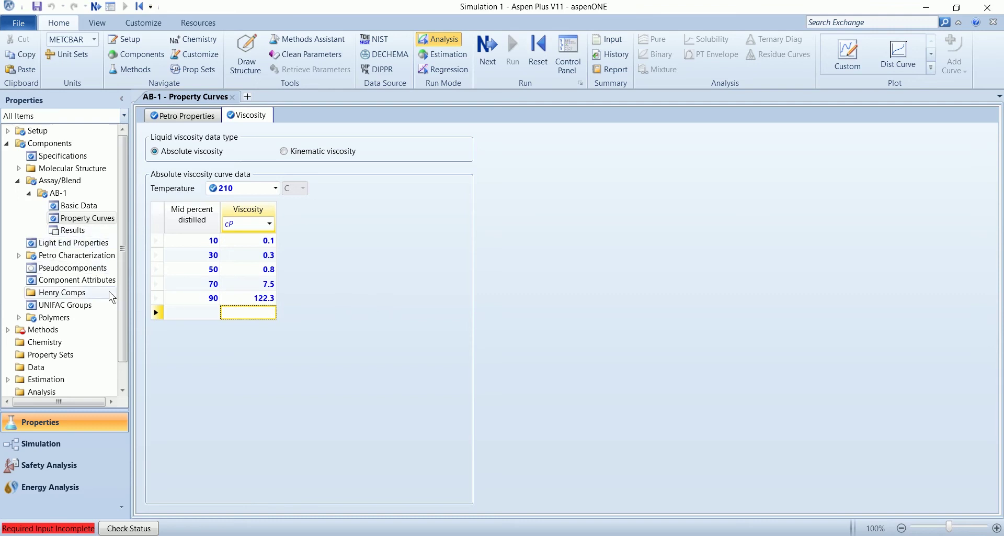
Choose PENG-ROB as the base method, advance to PRKBV-1 parameters, and run the properties
{"action": "left_click", "coordinate": [7, 329]}
{"action": "left_click", "coordinate": [54, 342]}
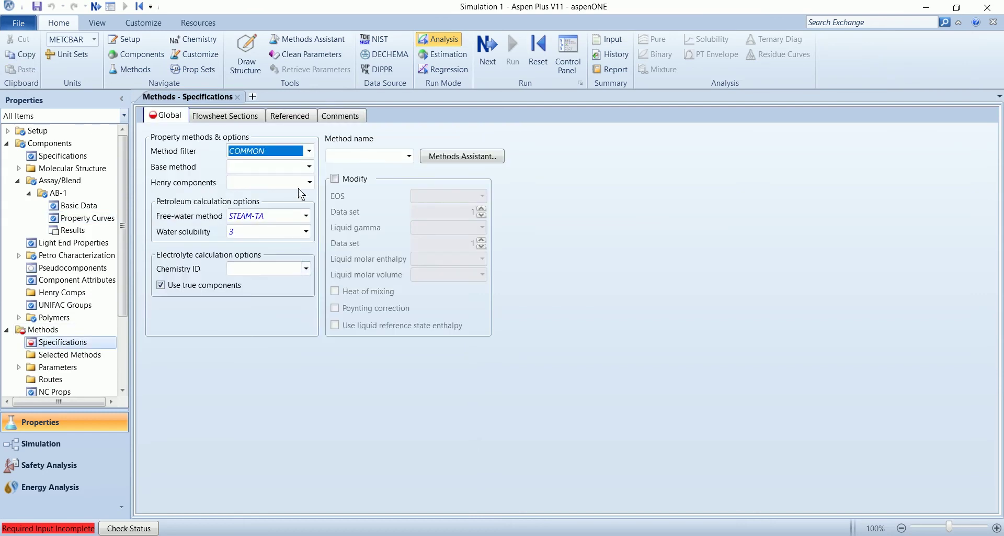
{"action": "left_click", "coordinate": [309, 166]}
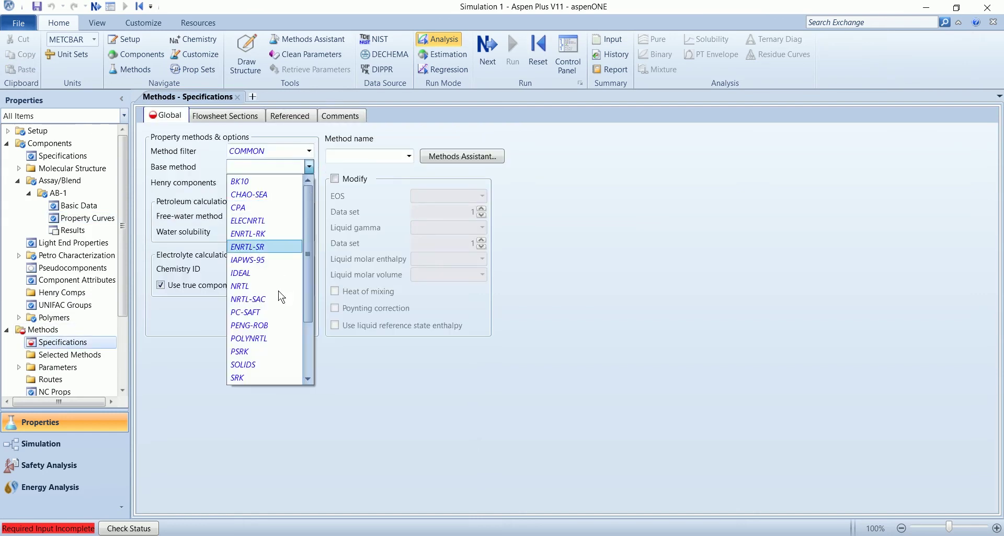
{"action": "left_click", "coordinate": [272, 327]}
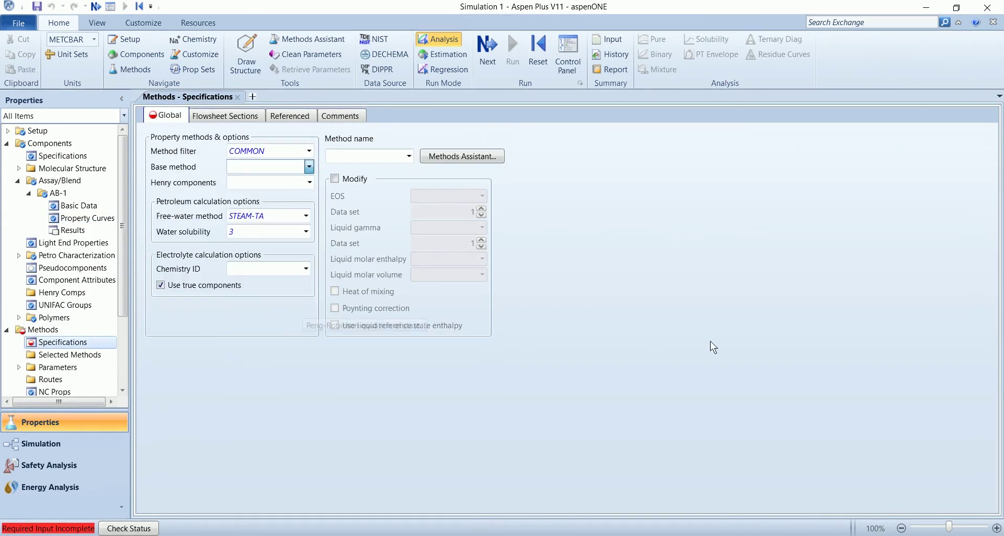
{"action": "left_click", "coordinate": [489, 53]}
{"action": "left_click", "coordinate": [511, 63]}
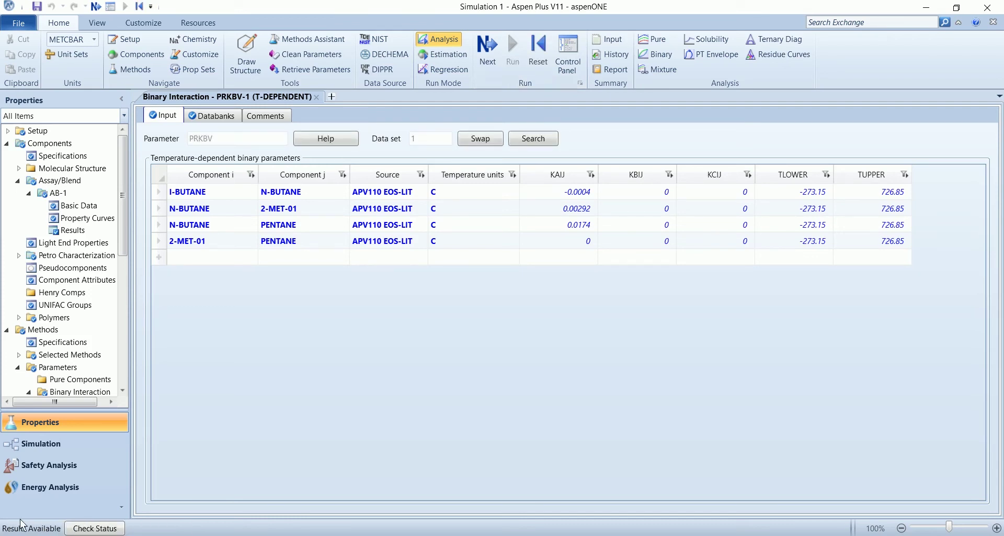
Scan the AB-1 results' Component Breakdown table, then show its Distillation Curves
{"action": "left_click", "coordinate": [74, 232]}
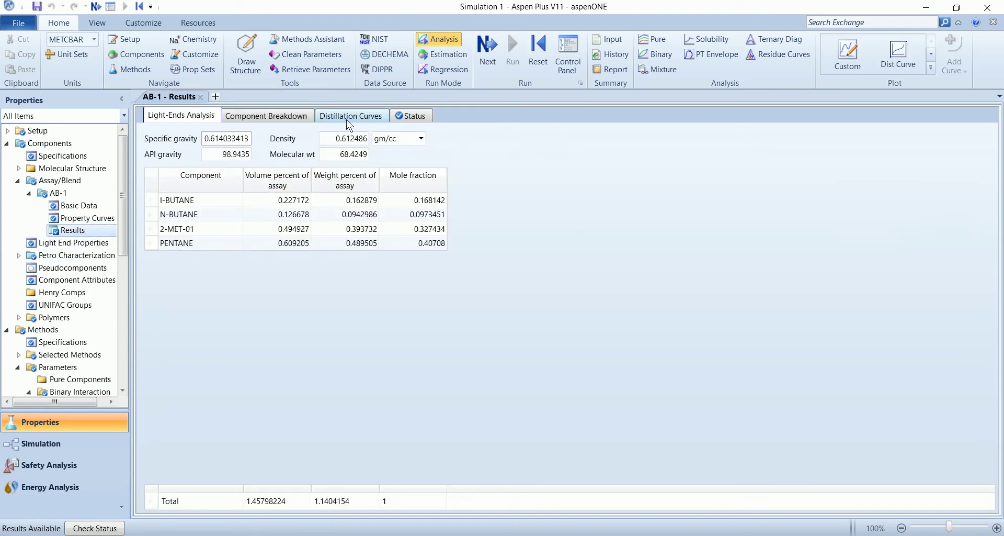
{"action": "left_click", "coordinate": [302, 120]}
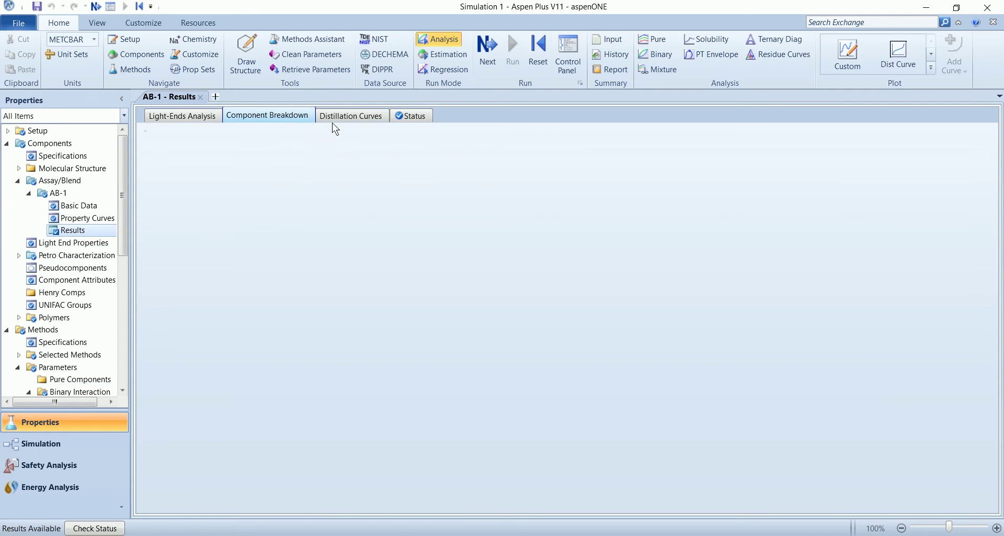
{"action": "scroll", "coordinate": [280, 322], "scroll_direction": "down", "scroll_amount": 3}
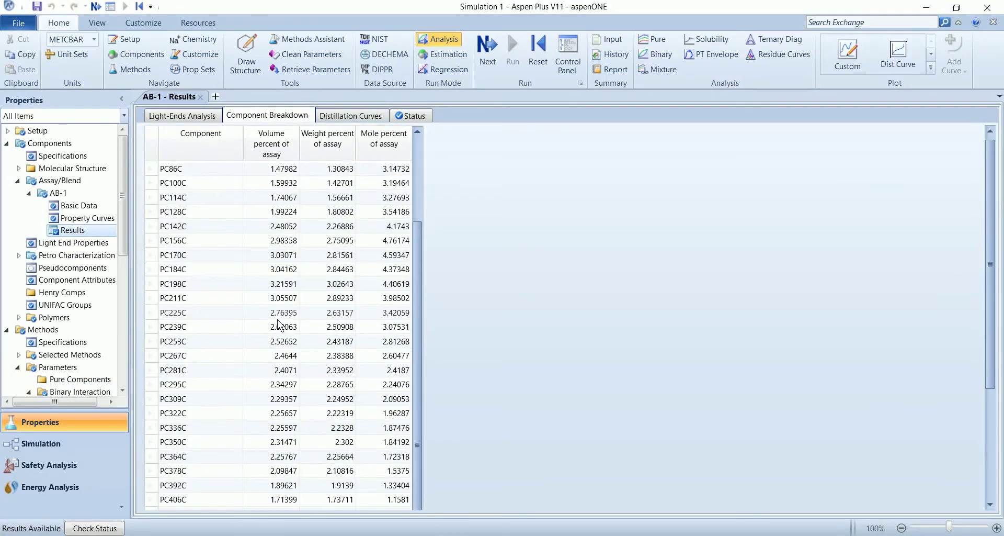
{"action": "scroll", "coordinate": [280, 326], "scroll_direction": "up", "scroll_amount": 3}
{"action": "left_click", "coordinate": [377, 119]}
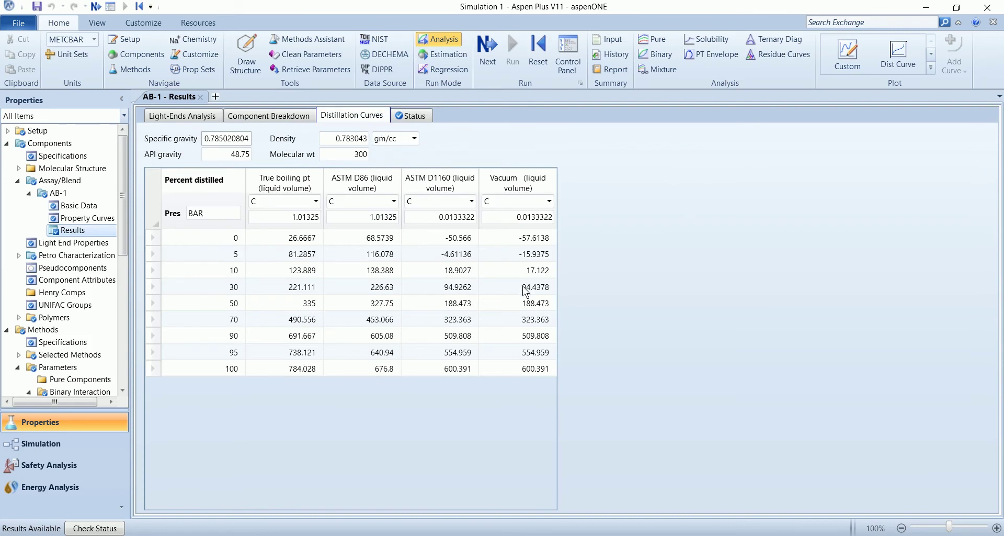
In the Simulation environment, draw a new material stream S1 on the flowsheet
{"action": "left_click", "coordinate": [81, 445]}
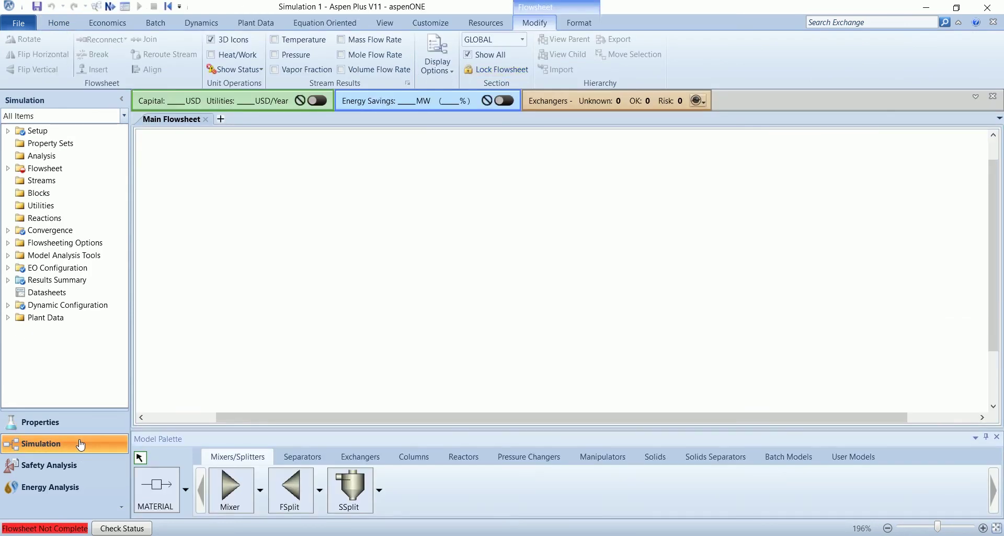
{"action": "left_click", "coordinate": [156, 489]}
{"action": "left_click", "coordinate": [225, 291]}
{"action": "left_click", "coordinate": [337, 291]}
{"action": "right_click", "coordinate": [333, 302]}
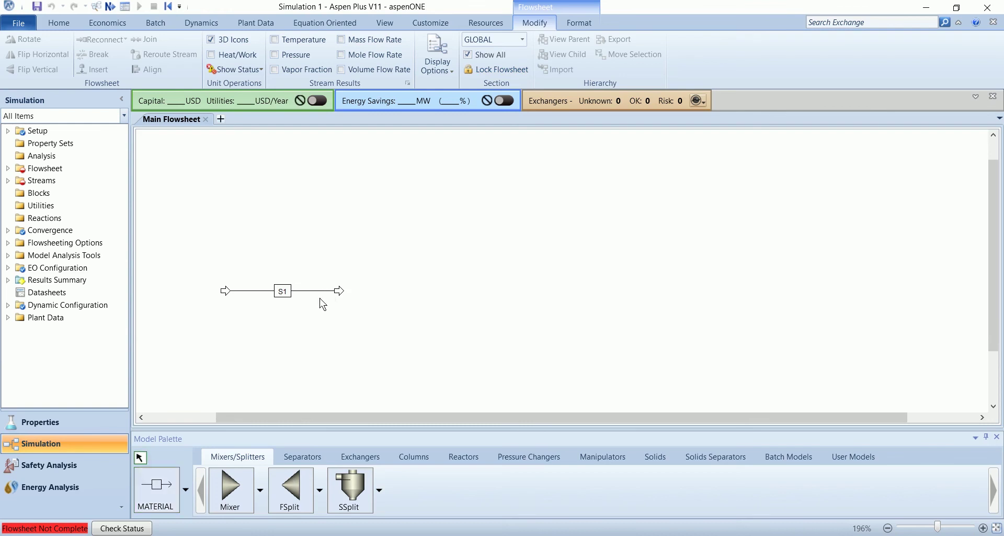
{"action": "left_click", "coordinate": [325, 291]}
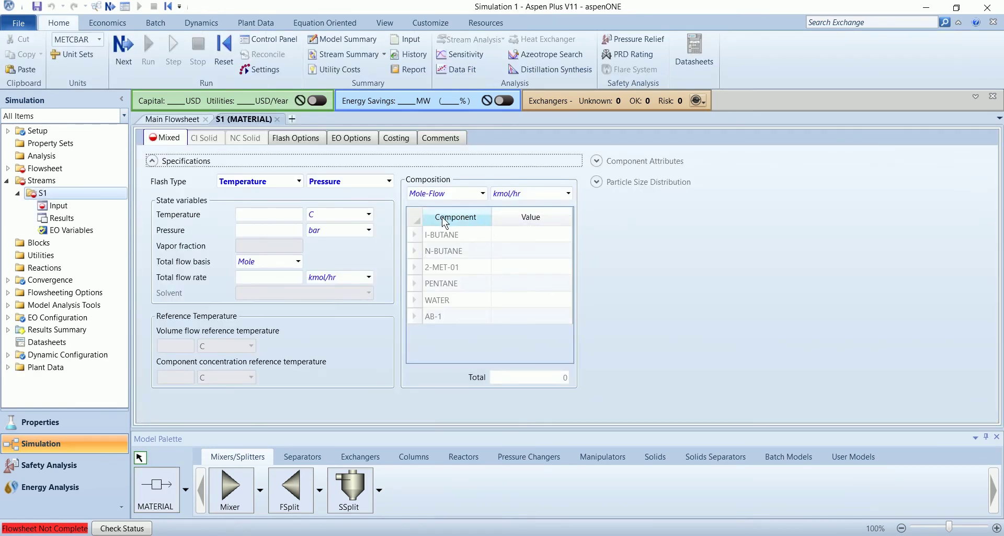
Specify S1 as AB-1 = 1 at 25 C, 10 bar and 1000 kmol/hr total flow
{"action": "left_click", "coordinate": [445, 317]}
{"action": "left_click", "coordinate": [528, 317]}
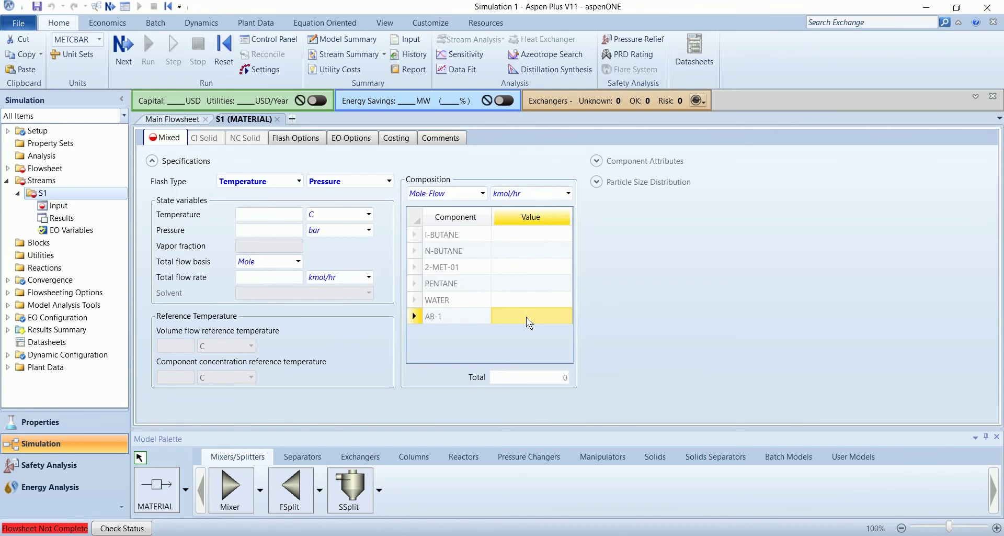
{"action": "type", "text": "1"}
{"action": "key", "text": "Return"}
{"action": "left_click", "coordinate": [281, 219]}
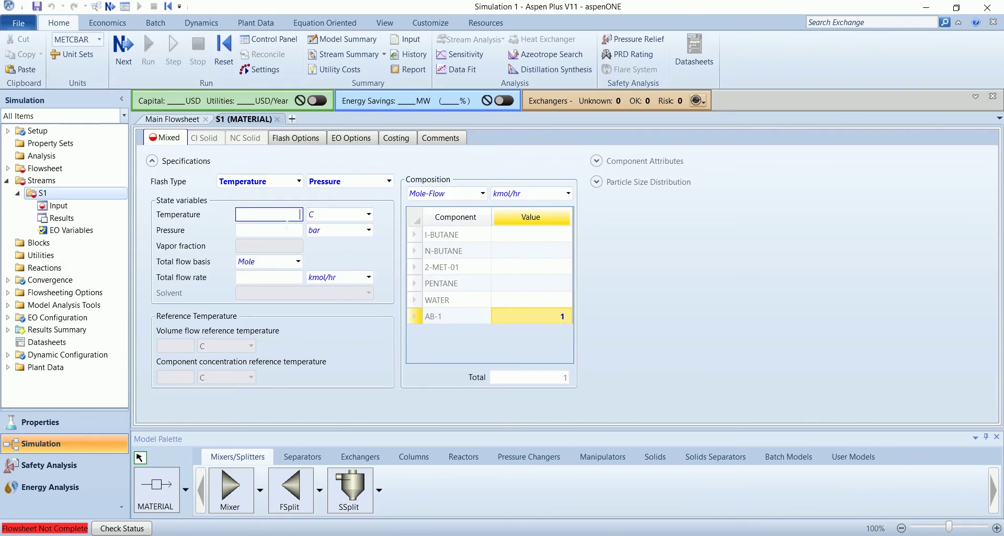
{"action": "type", "text": "25"}
{"action": "left_click", "coordinate": [280, 234]}
{"action": "type", "text": "10"}
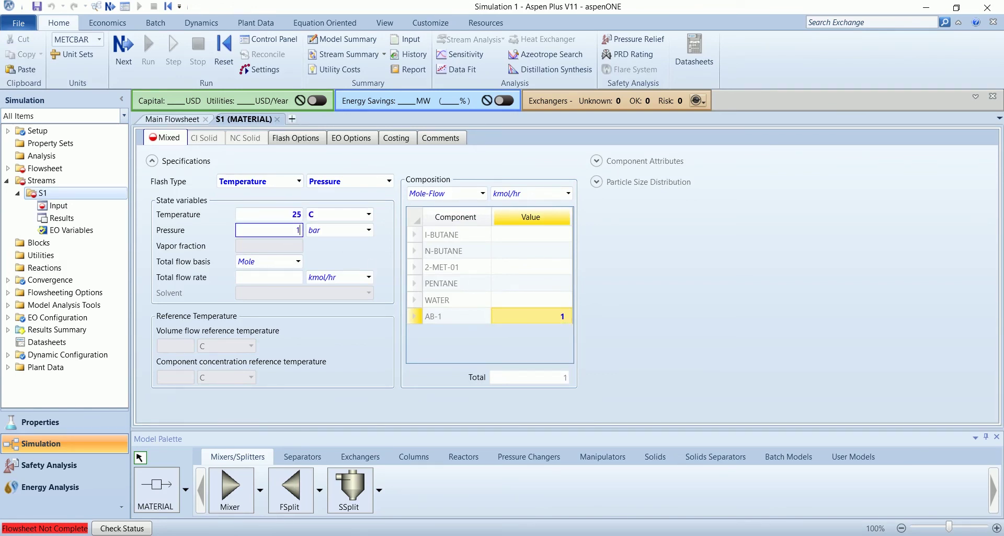
{"action": "type", "text": "1000"}
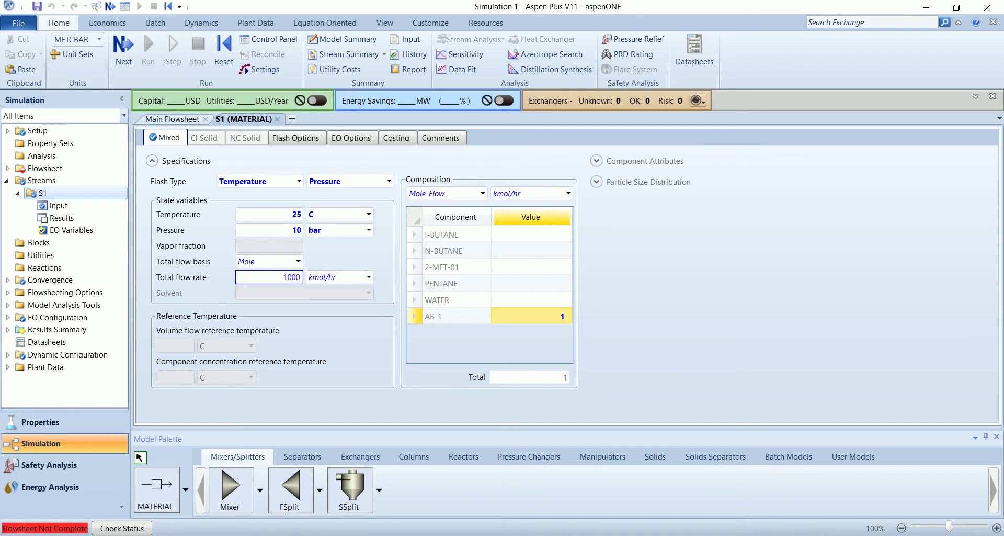
{"action": "key", "text": "Return"}
{"action": "left_click", "coordinate": [277, 120]}
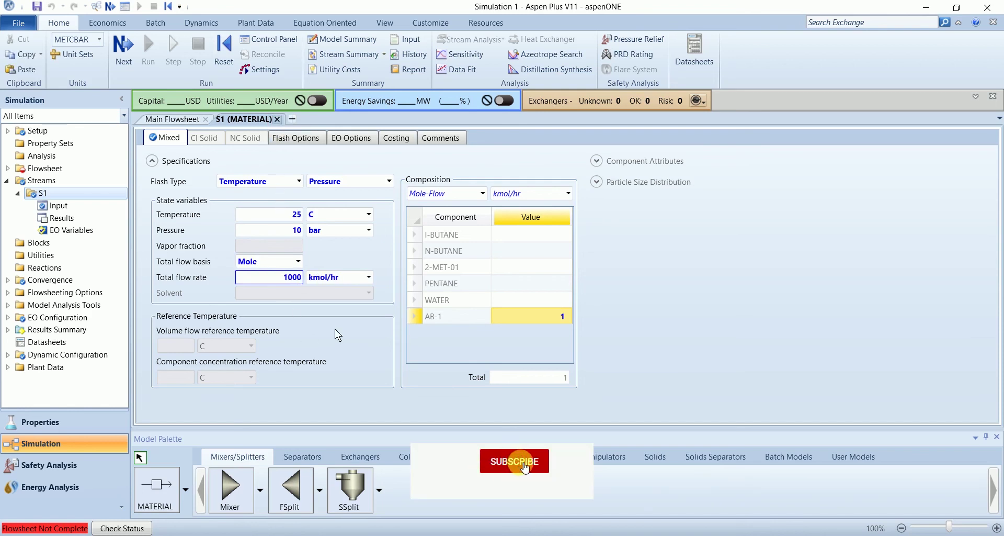
Place Flash2 block B1 fed by S1, with top outlet S2 and bottom outlet S3
{"action": "left_click", "coordinate": [303, 456]}
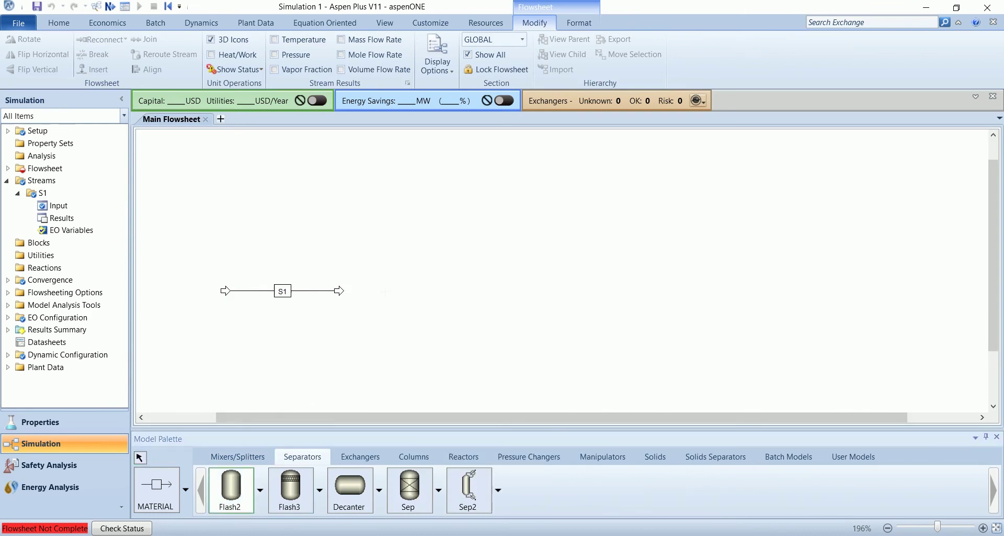
{"action": "left_click", "coordinate": [377, 290]}
{"action": "left_click_drag", "start_coordinate": [343, 295], "coordinate": [360, 265]}
{"action": "left_click", "coordinate": [147, 509]}
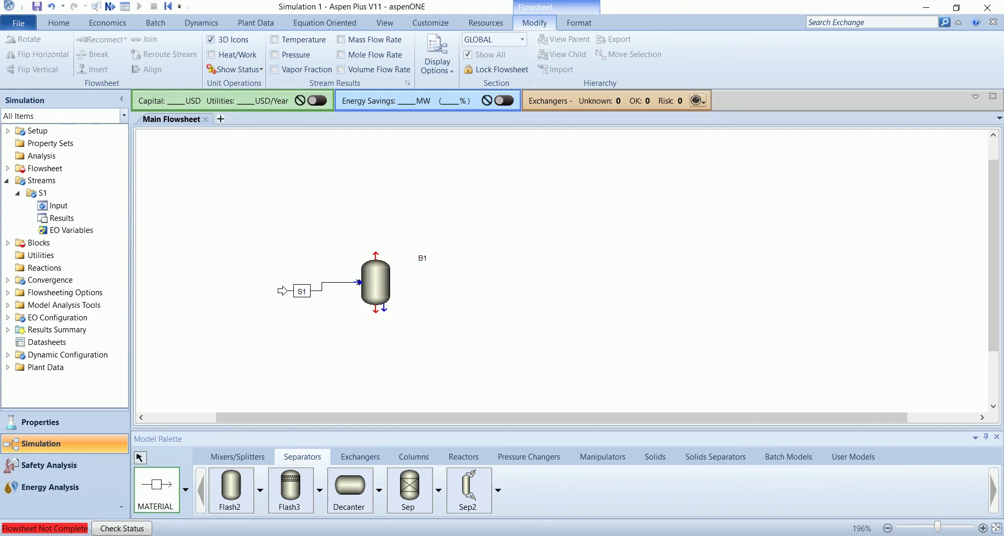
{"action": "left_click", "coordinate": [375, 253]}
{"action": "left_click", "coordinate": [433, 226]}
{"action": "left_click", "coordinate": [376, 310]}
{"action": "left_click", "coordinate": [461, 345]}
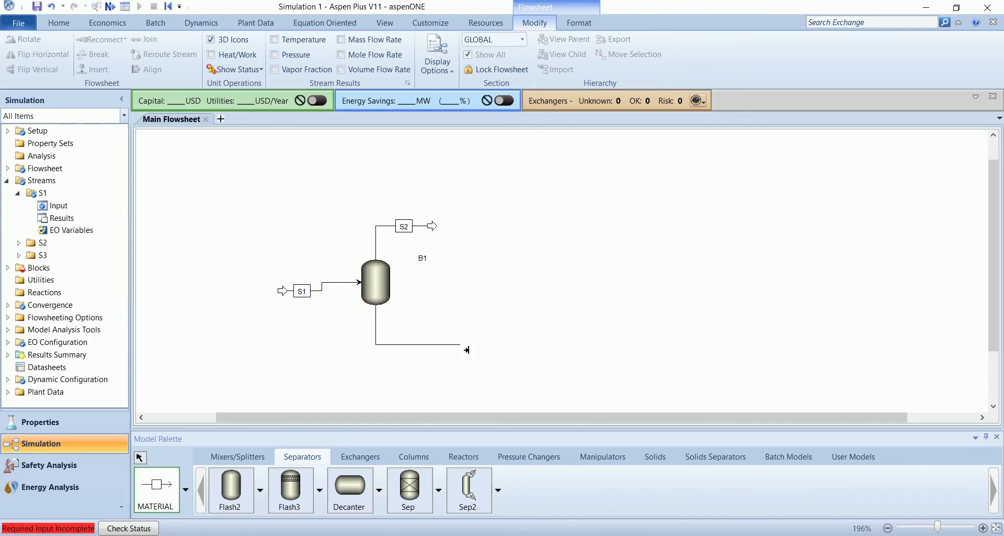
{"action": "right_click", "coordinate": [387, 306]}
Specify B1 by 10 bar pressure and 0 duty, then run the simulation
{"action": "double_click", "coordinate": [366, 277]}
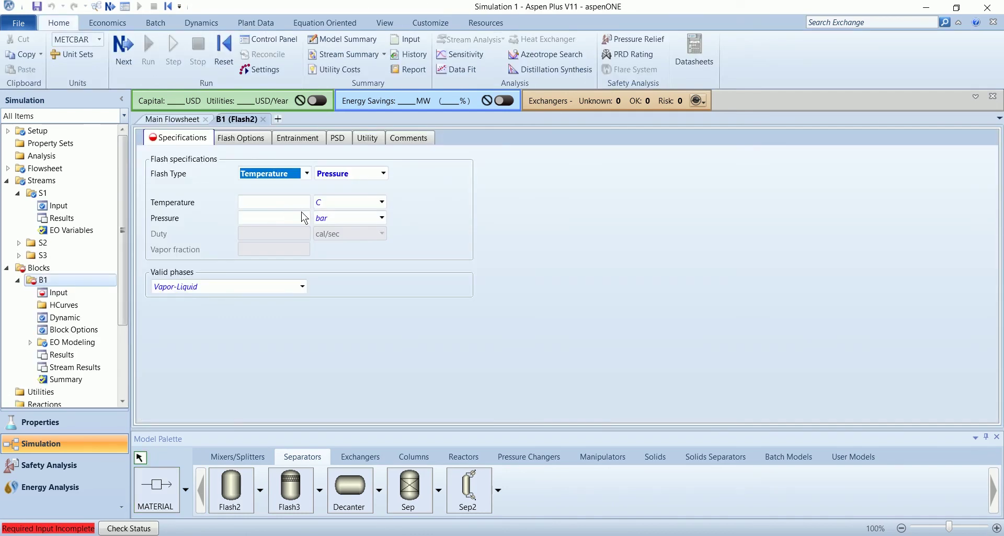
{"action": "left_click", "coordinate": [306, 176]}
{"action": "left_click", "coordinate": [297, 201]}
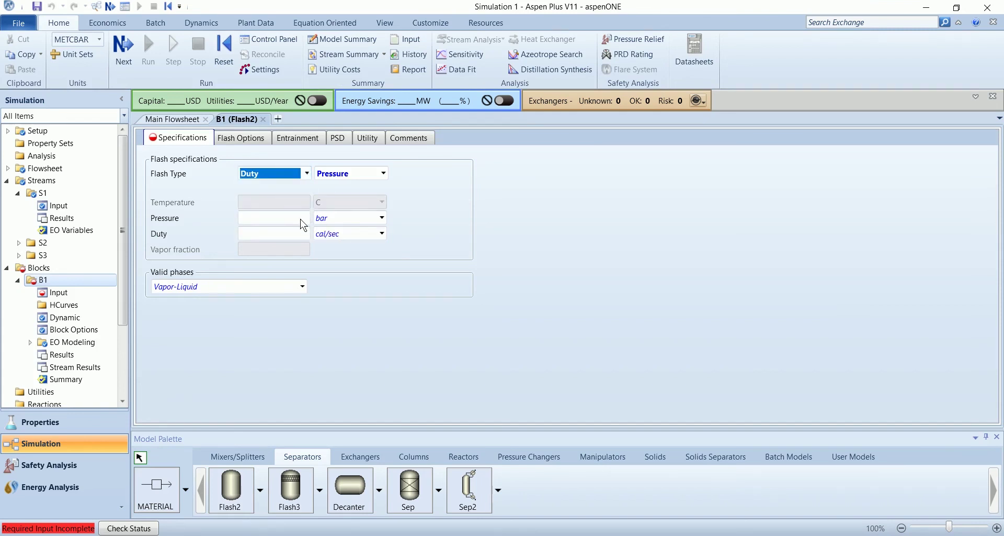
{"action": "left_click", "coordinate": [306, 218]}
{"action": "type", "text": "10"}
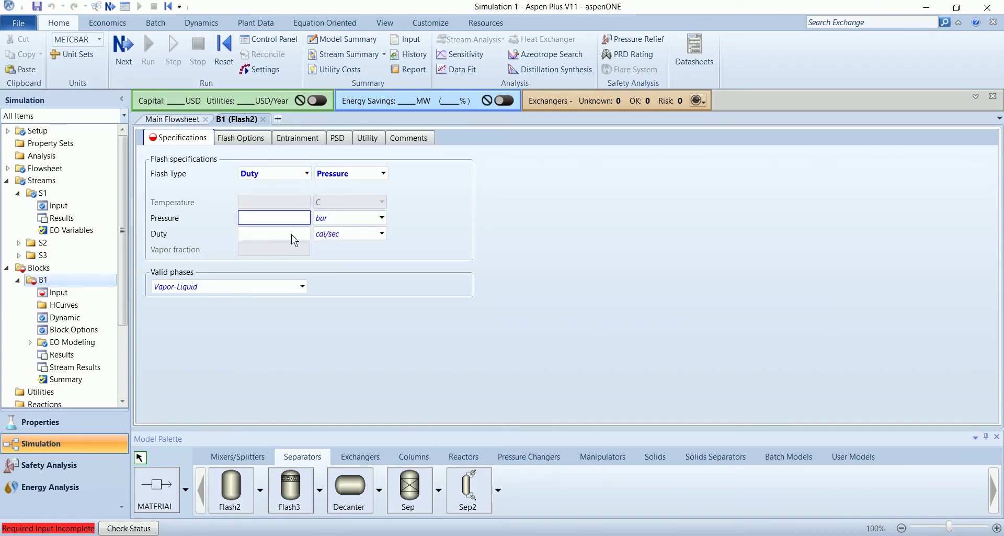
{"action": "left_click", "coordinate": [291, 234]}
{"action": "type", "text": "0"}
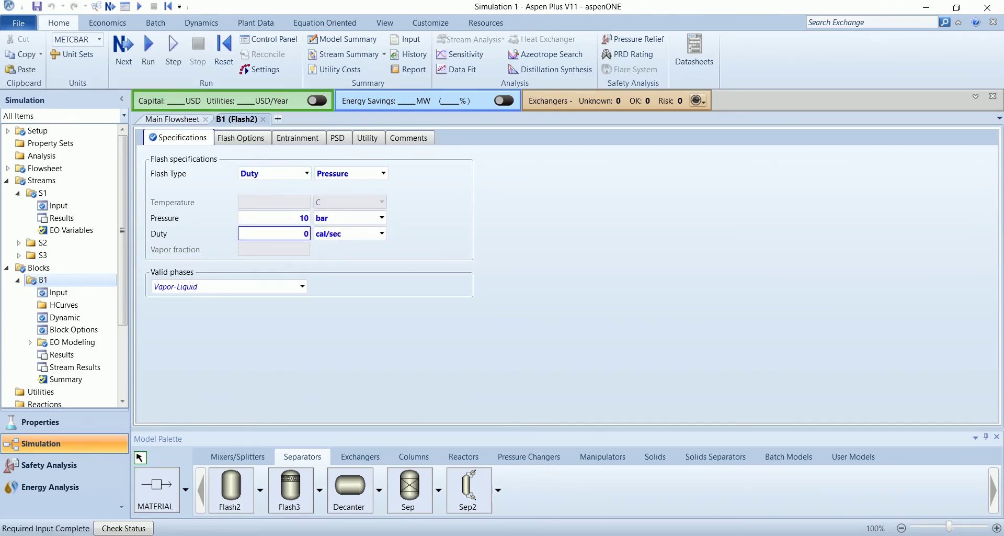
{"action": "left_click", "coordinate": [149, 58]}
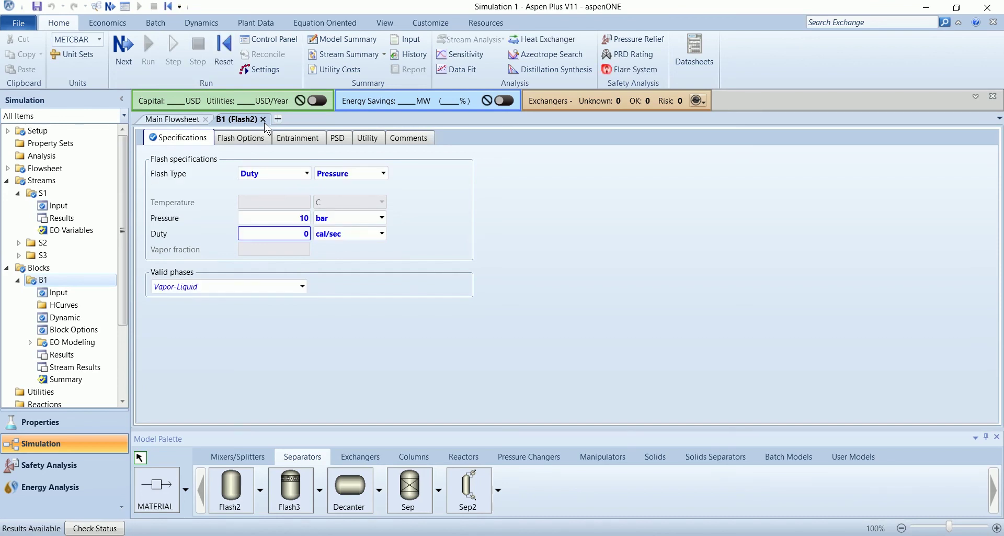
Browse the pseudocomponent mole fractions in S1's results, then close the results tab
{"action": "double_click", "coordinate": [57, 218]}
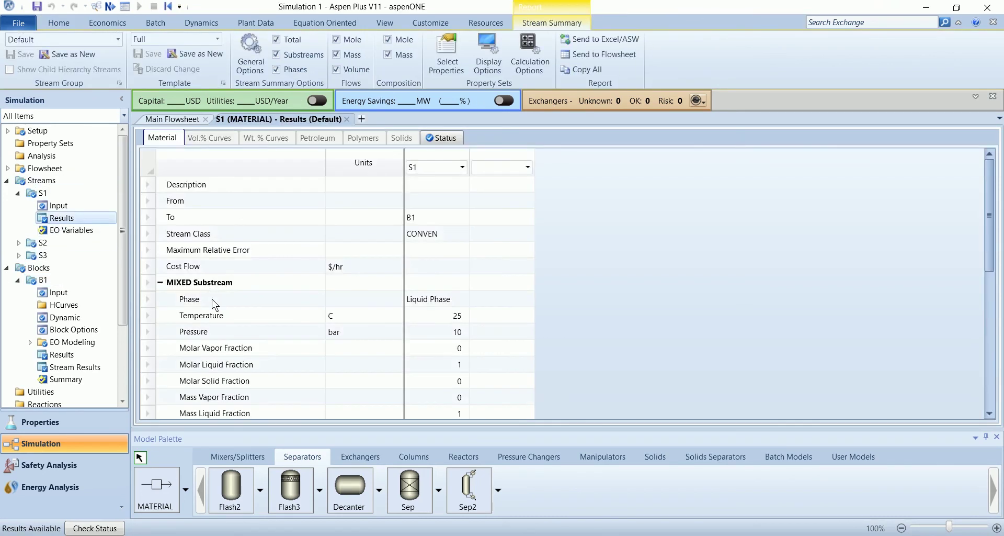
{"action": "scroll", "coordinate": [191, 339], "scroll_direction": "down", "scroll_amount": 4}
{"action": "scroll", "coordinate": [191, 339], "scroll_direction": "down", "scroll_amount": 2}
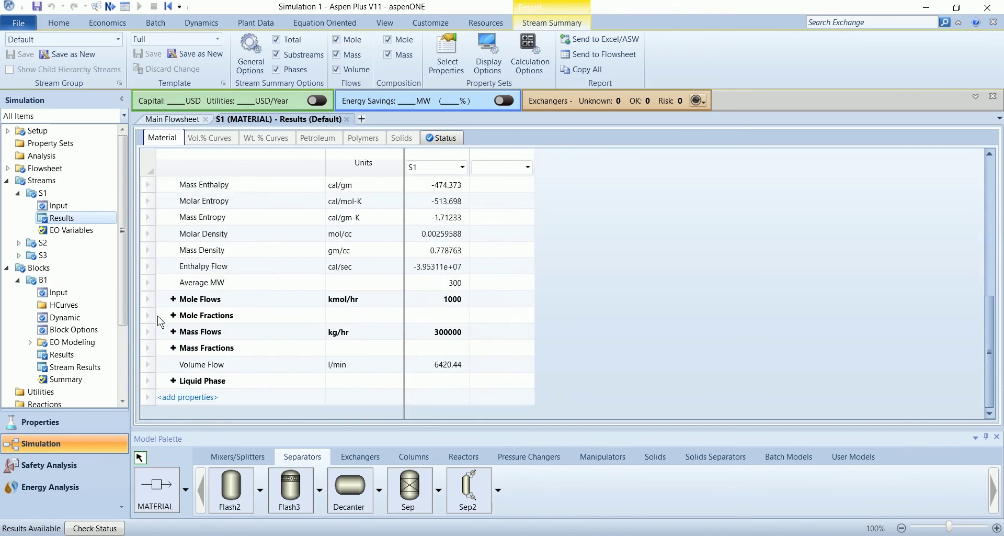
{"action": "left_click", "coordinate": [173, 315]}
{"action": "scroll", "coordinate": [287, 350], "scroll_direction": "down", "scroll_amount": 3}
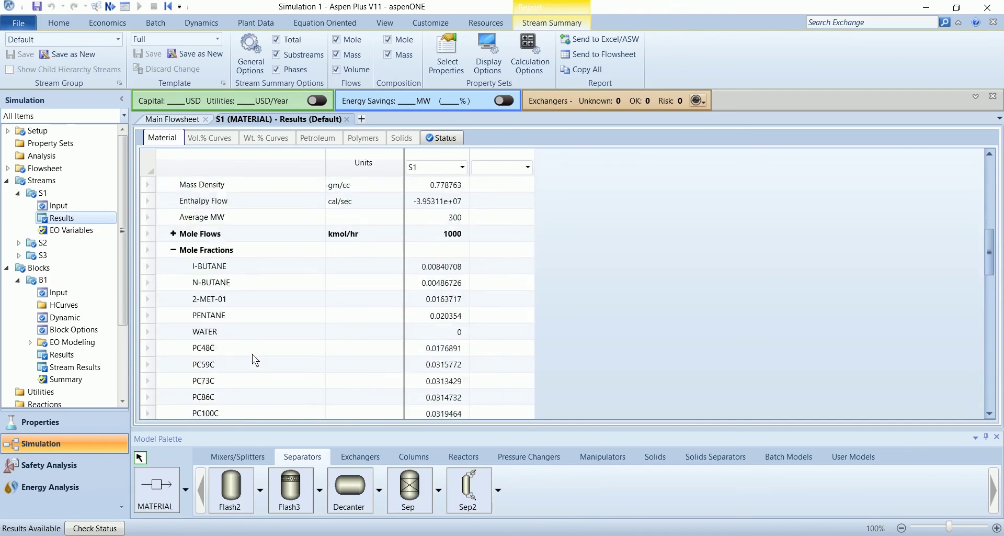
{"action": "scroll", "coordinate": [453, 298], "scroll_direction": "down", "scroll_amount": 7}
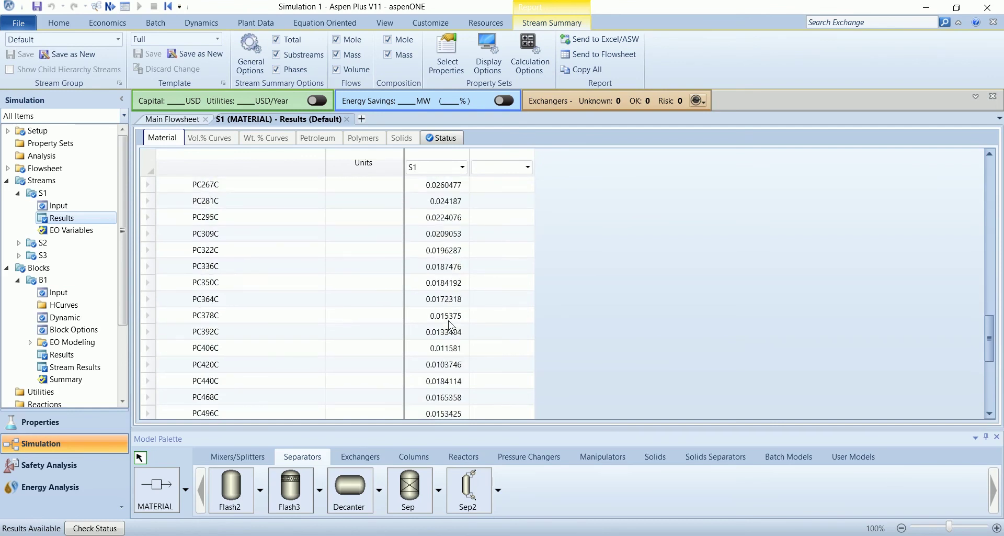
{"action": "scroll", "coordinate": [451, 327], "scroll_direction": "down", "scroll_amount": 4}
{"action": "scroll", "coordinate": [450, 329], "scroll_direction": "up", "scroll_amount": 8}
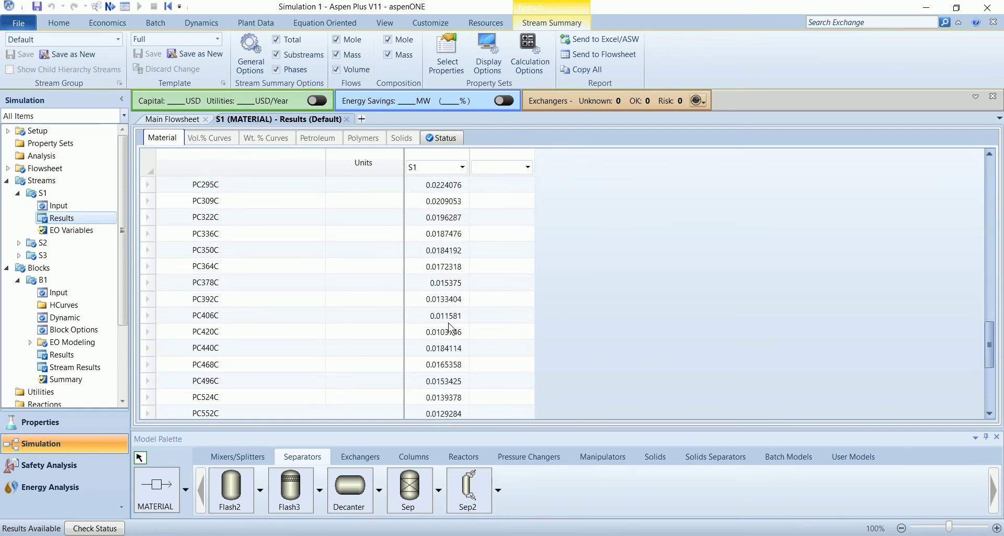
{"action": "left_click", "coordinate": [347, 119]}
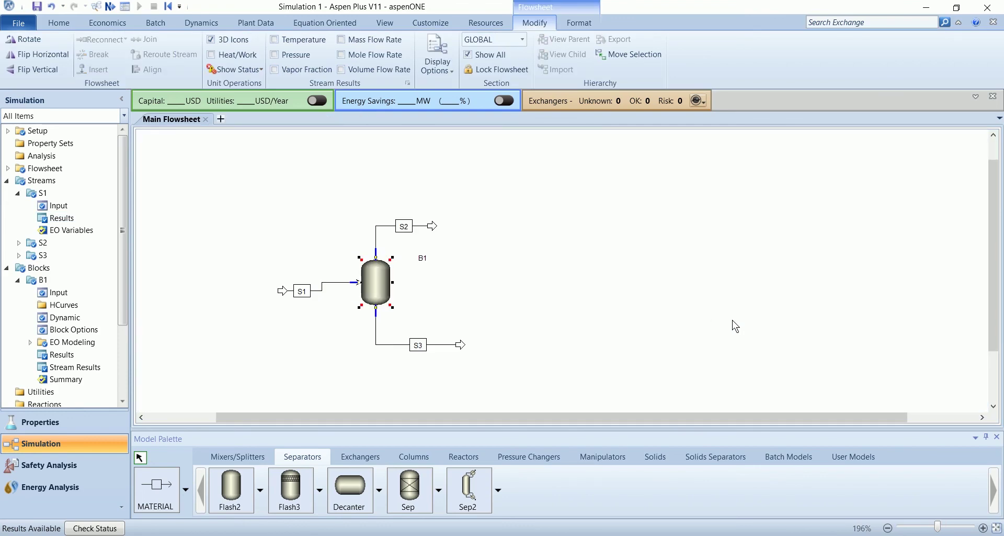